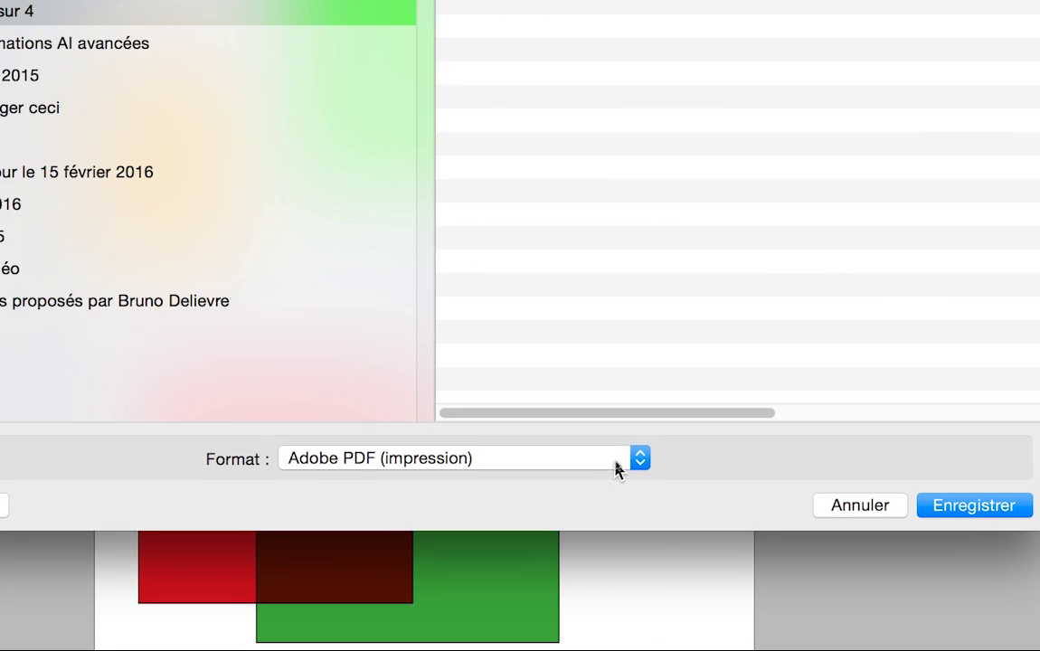
# - Save the export with the format set to Adobe PDF (impression)
pyautogui.click(615, 468)
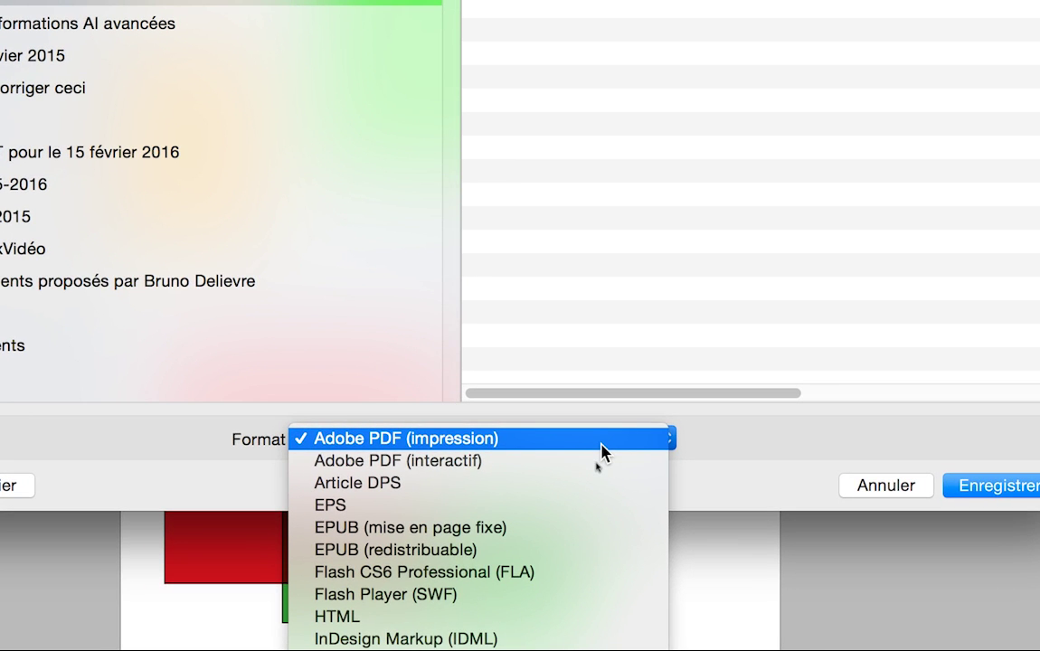
pyautogui.click(601, 440)
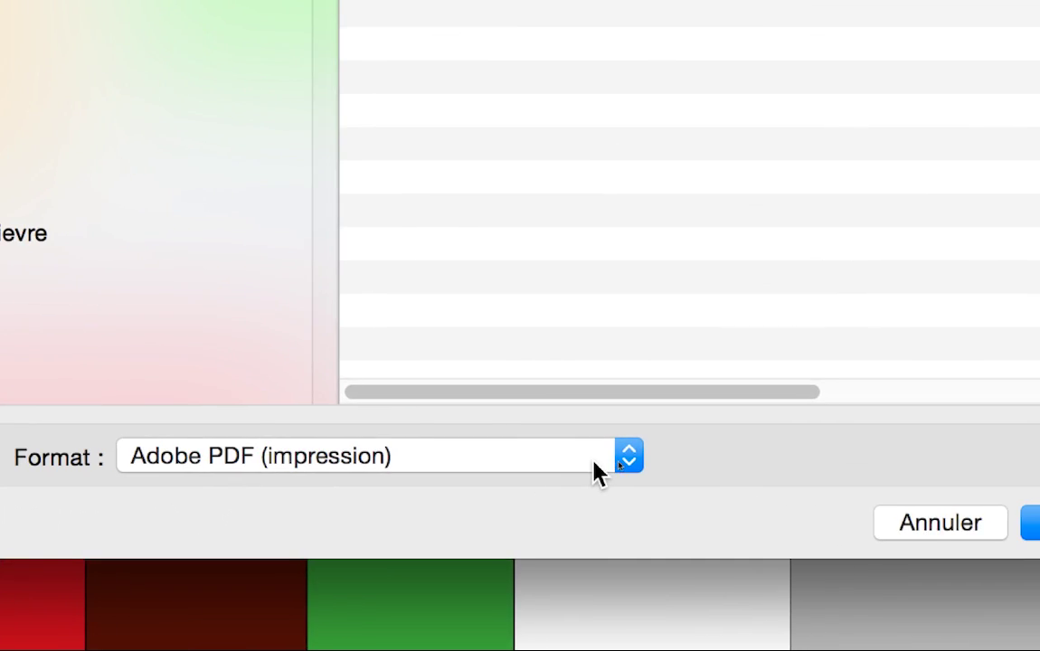
pyautogui.click(530, 464)
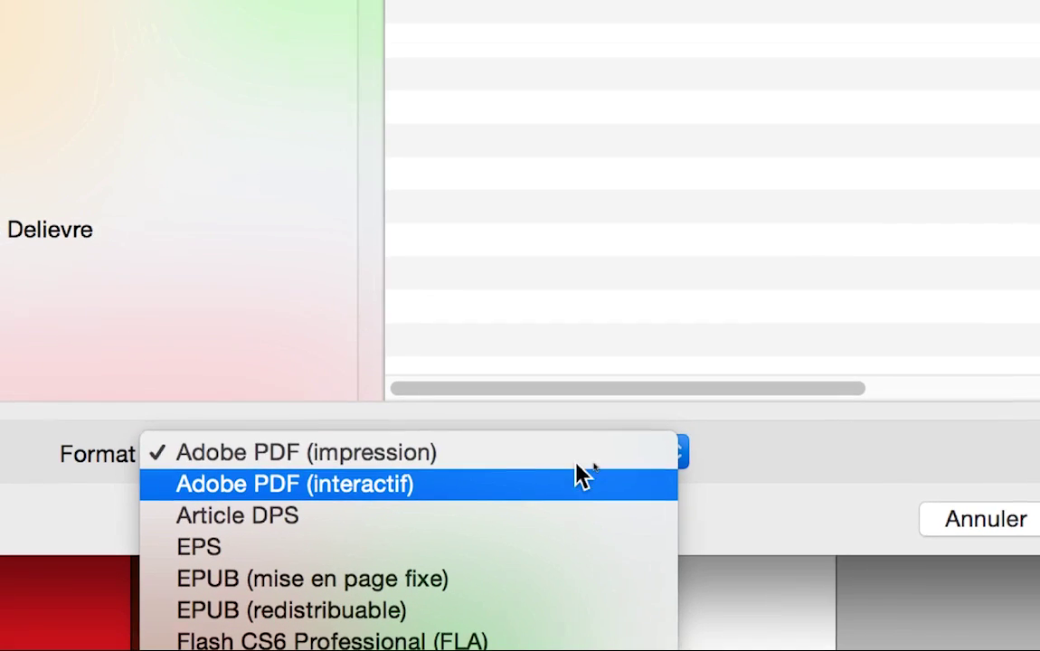
pyautogui.click(572, 463)
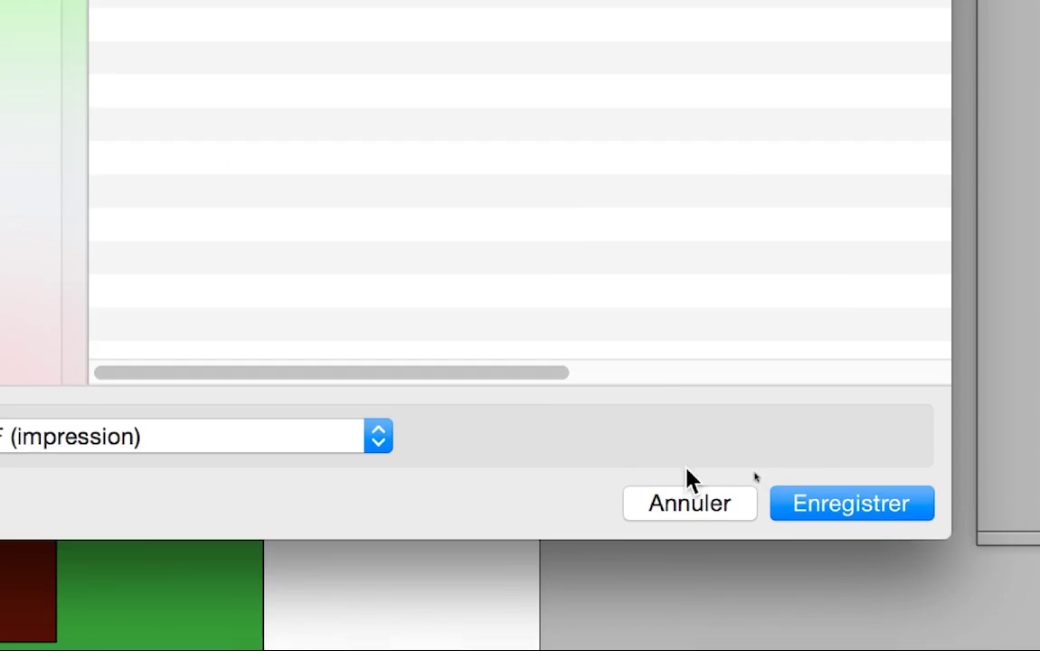
pyautogui.click(826, 505)
pyautogui.press('alt')
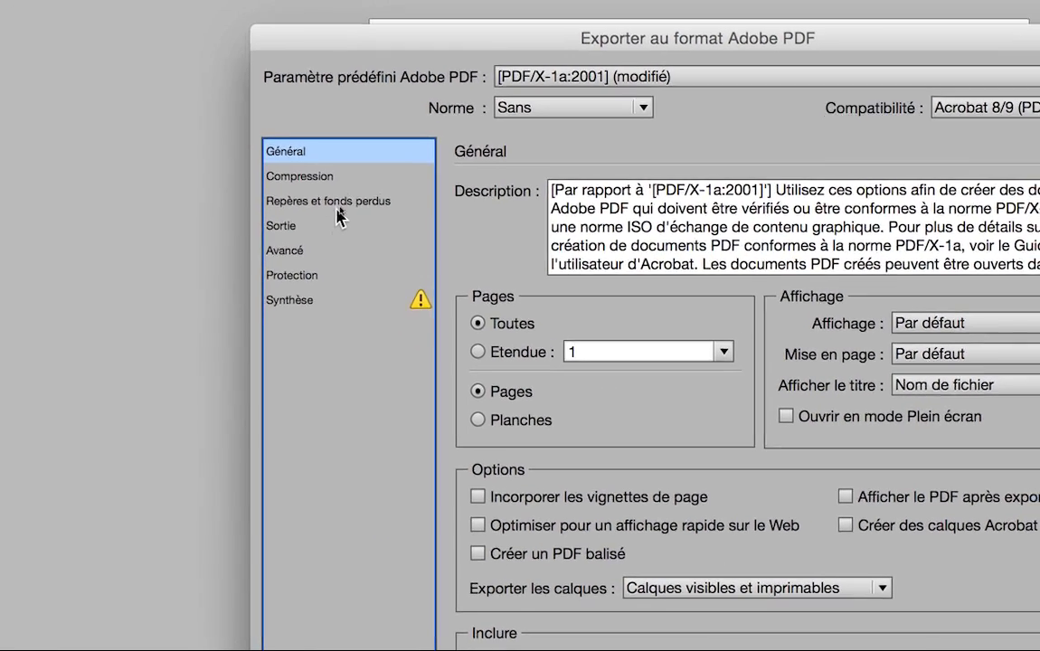
# - In the marks and bleed settings, enable all printer's marks except Repères de fond perdu
pyautogui.click(339, 190)
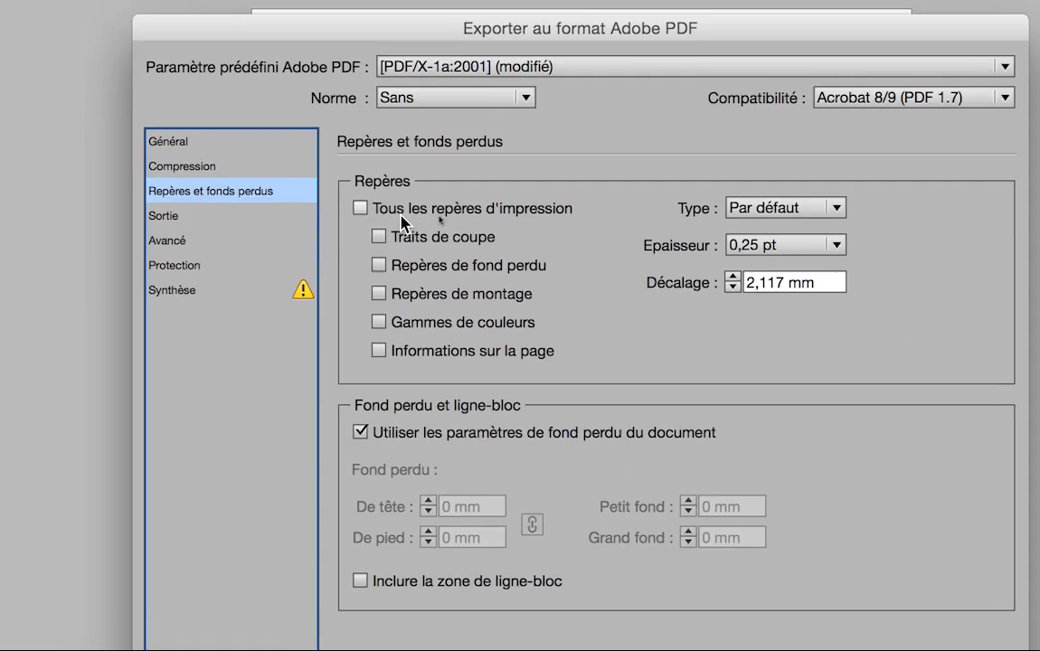
pyautogui.click(392, 214)
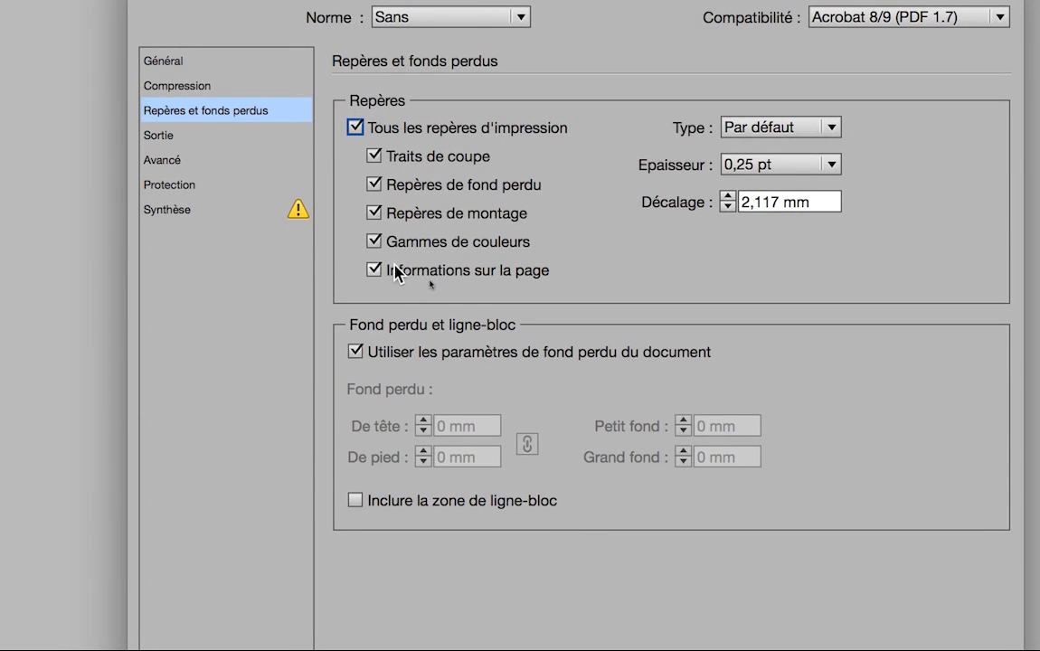
pyautogui.click(394, 188)
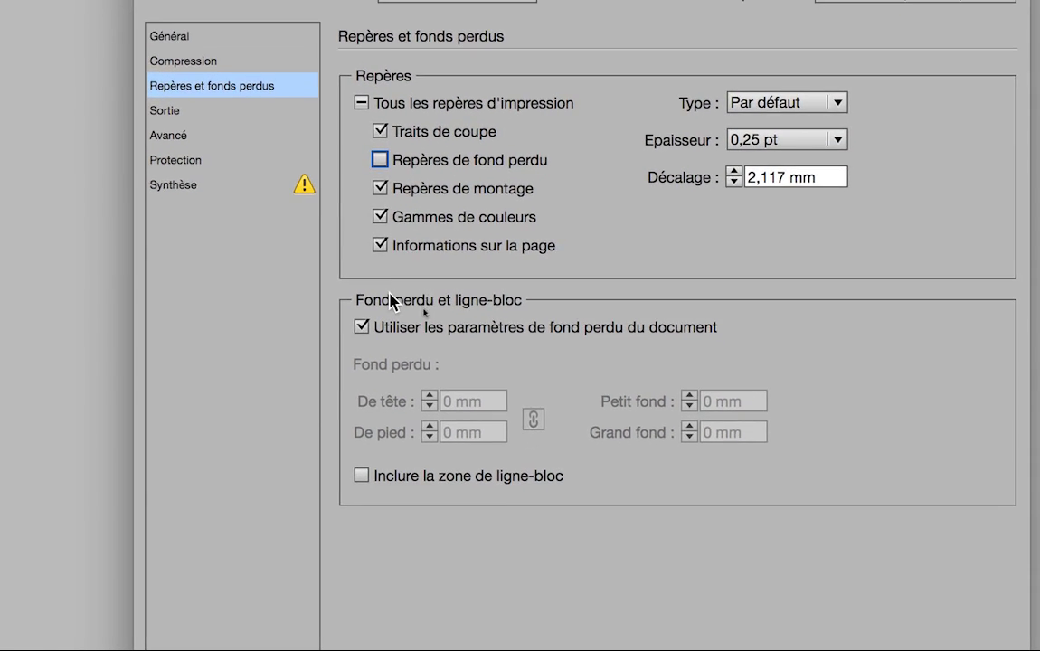
# - Stop using the document's bleed settings and set the linked bleed values to 3 mm on all four sides
pyautogui.click(381, 294)
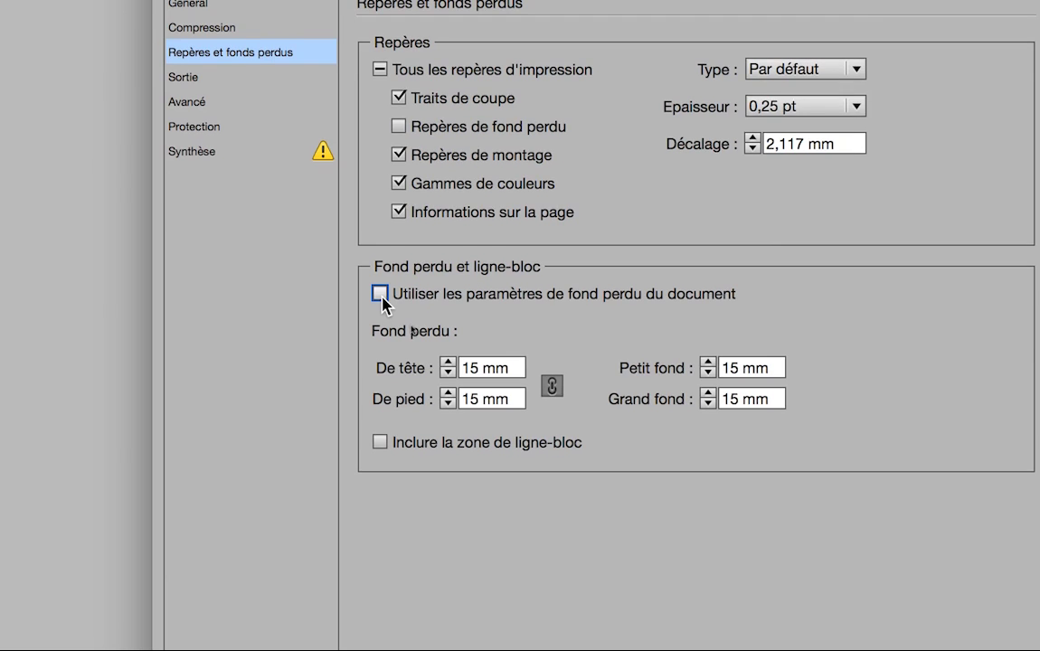
pyautogui.click(424, 351)
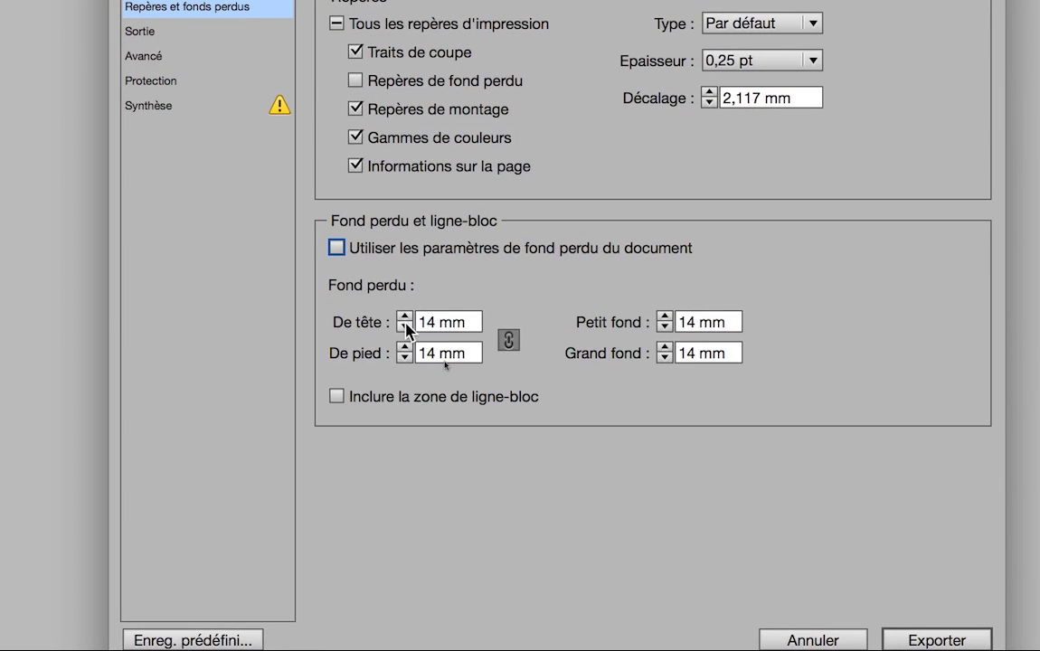
pyautogui.click(405, 327)
pyautogui.click(405, 328)
pyautogui.click(406, 328)
pyautogui.click(406, 327)
pyautogui.click(406, 328)
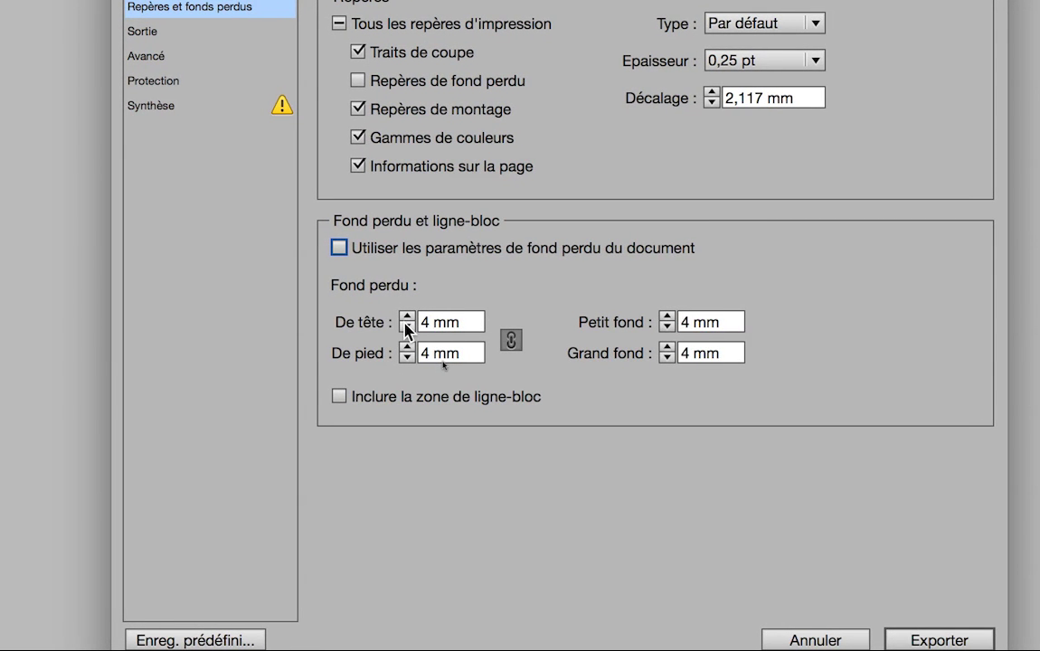
pyautogui.click(405, 328)
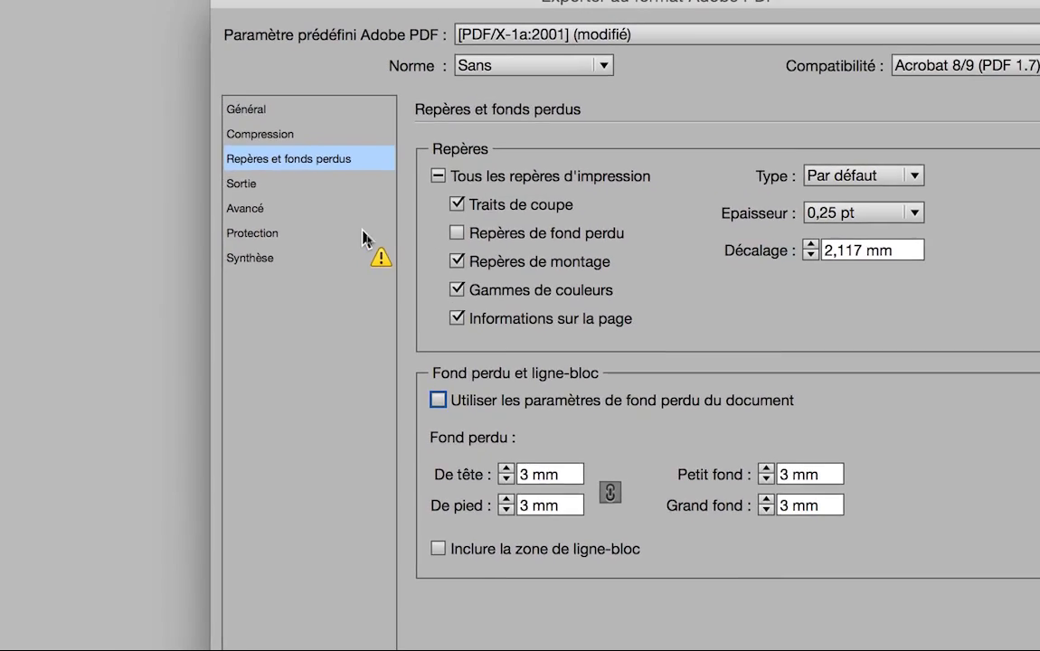
# - In the output settings, set the colour conversion to Convertir vers la destination
pyautogui.click(255, 141)
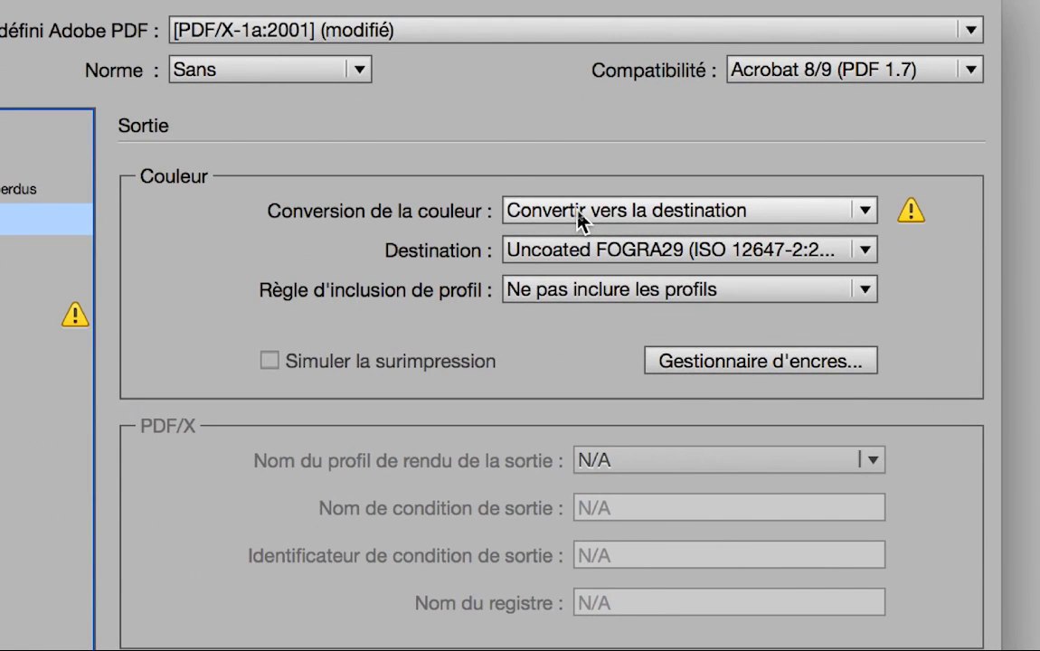
pyautogui.click(577, 215)
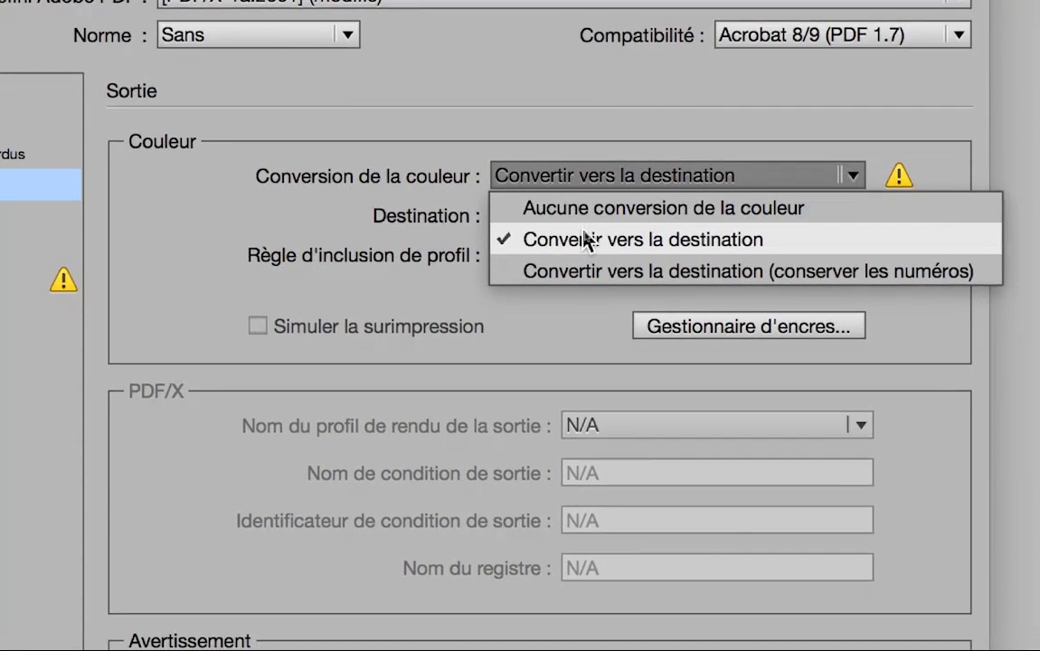
pyautogui.click(586, 240)
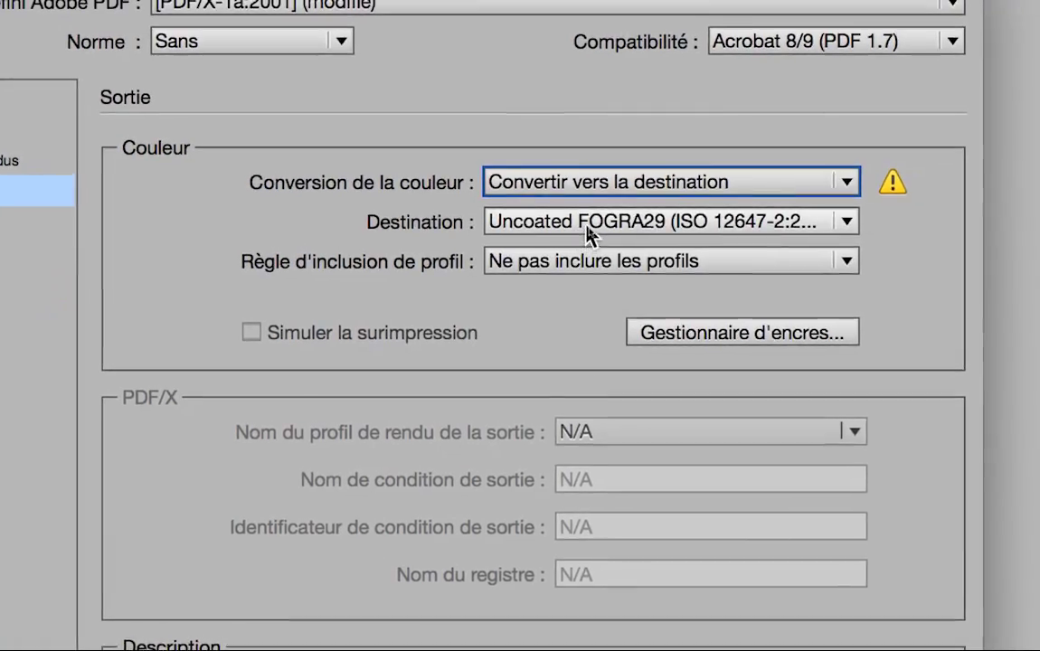
# - Set the destination colour profile to Coated FOGRA27 (ISO 12647-2:2004)
pyautogui.click(588, 224)
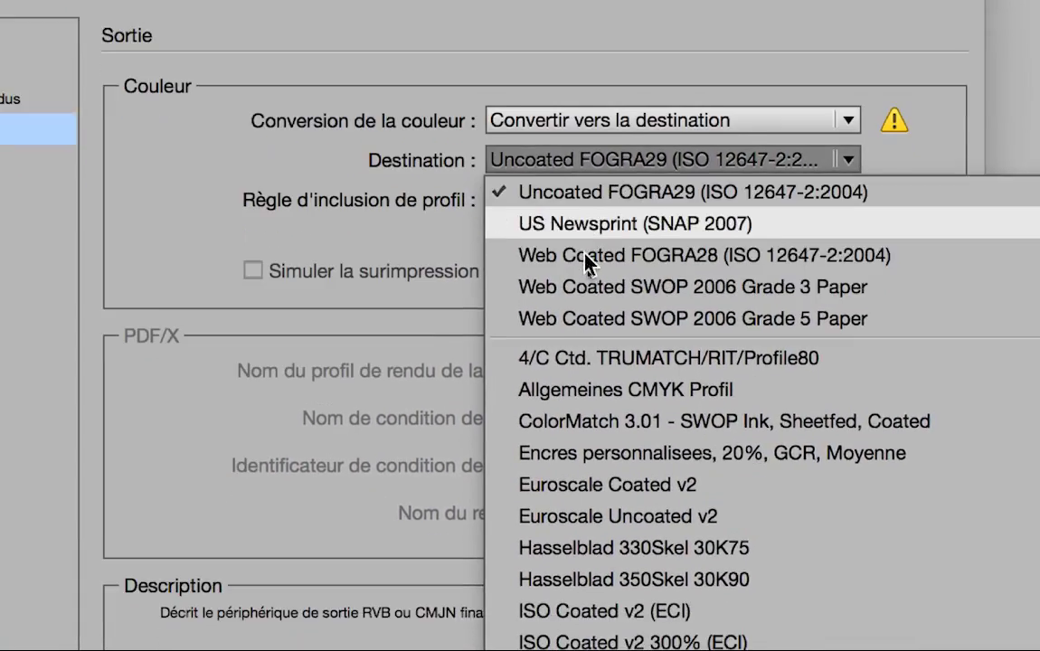
pyautogui.scroll(10, 590, 380)
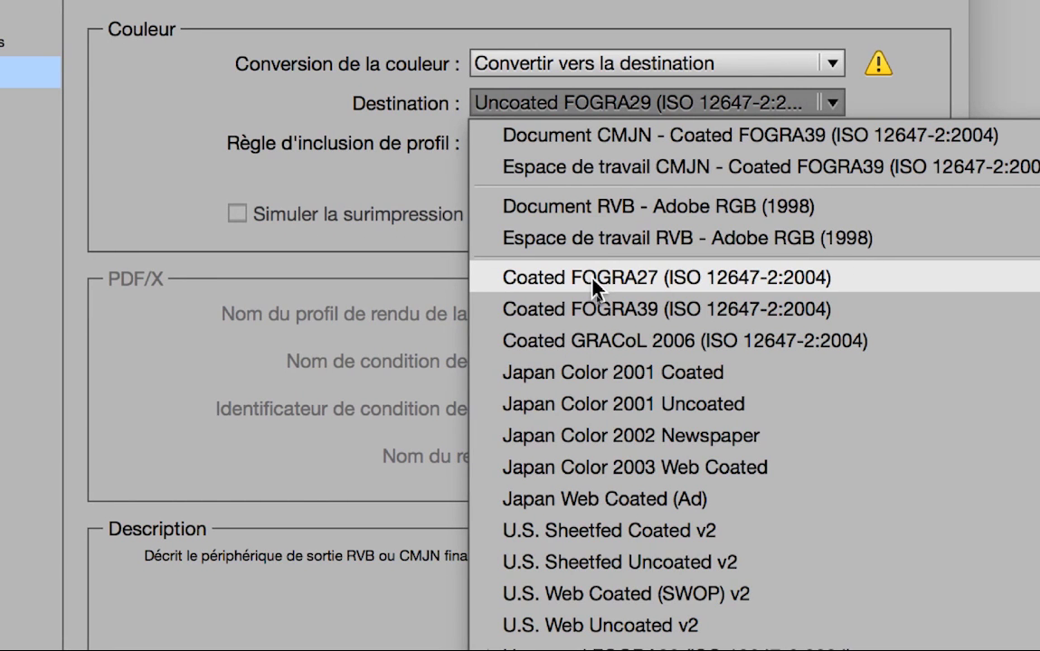
pyautogui.click(594, 281)
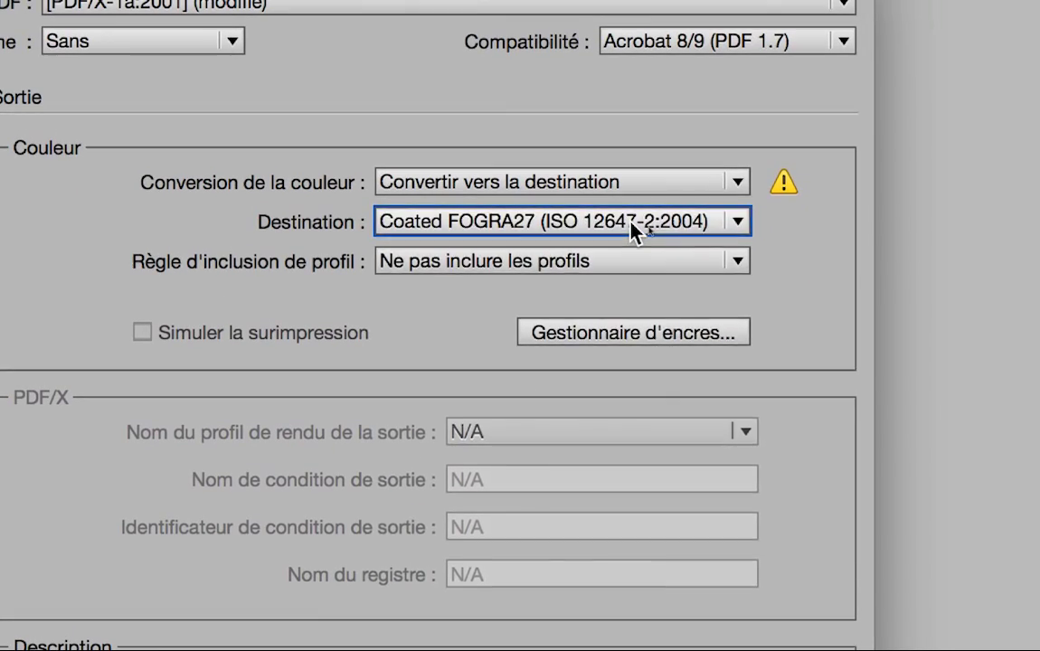
# - Look through the destination colour profiles and choose Uncoated FOGRA29 (ISO 12647-2:2004) for uncoated paper
pyautogui.click(728, 225)
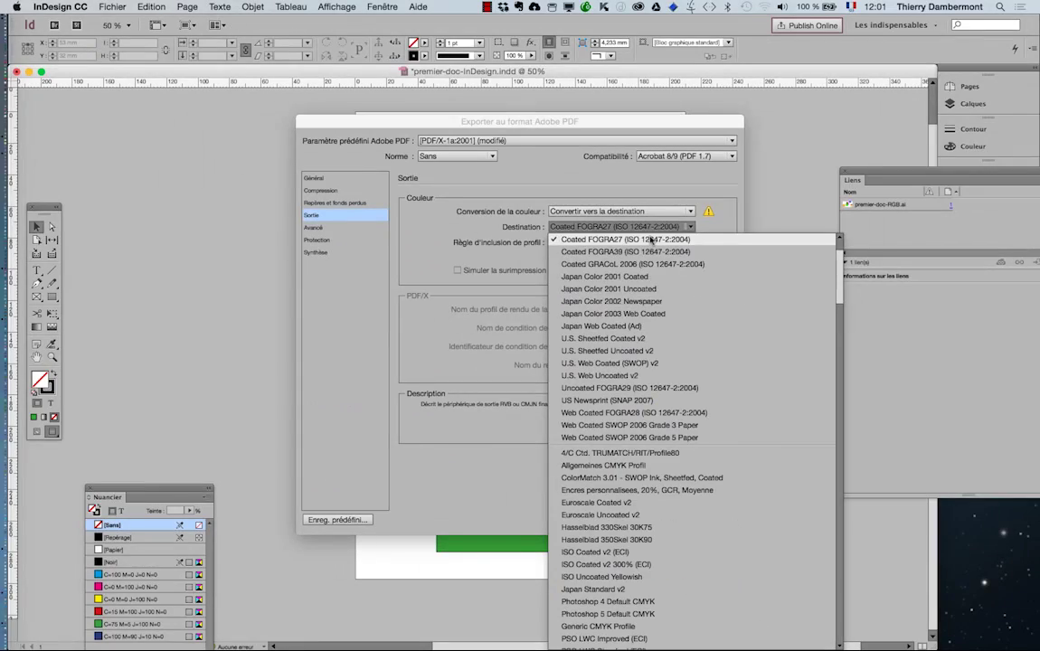
pyautogui.scroll(3, 663, 316)
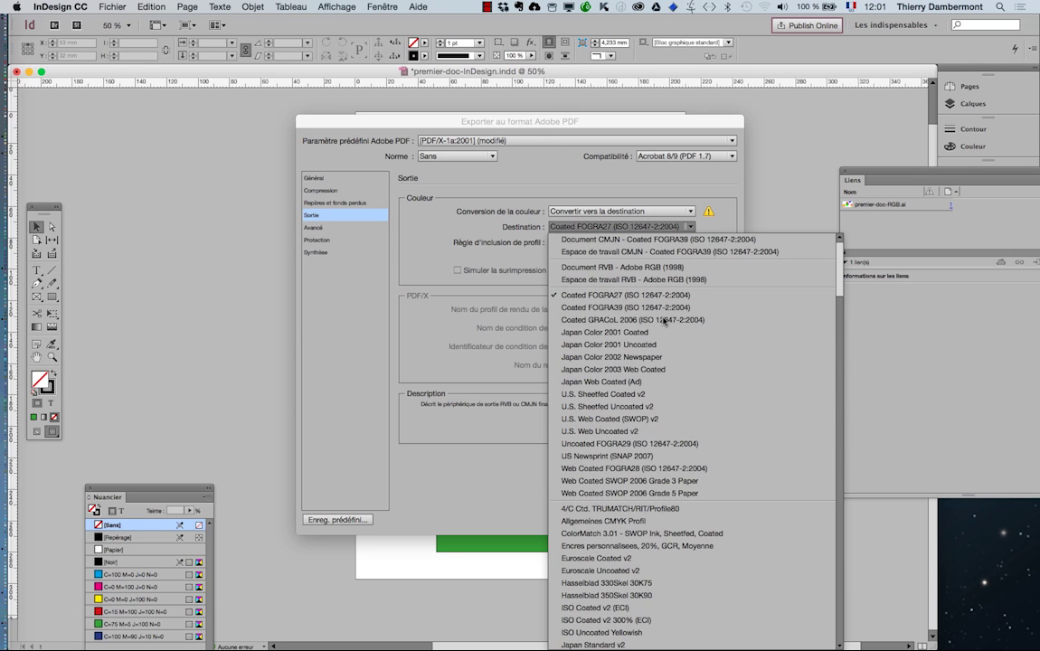
pyautogui.scroll(-3, 670, 324)
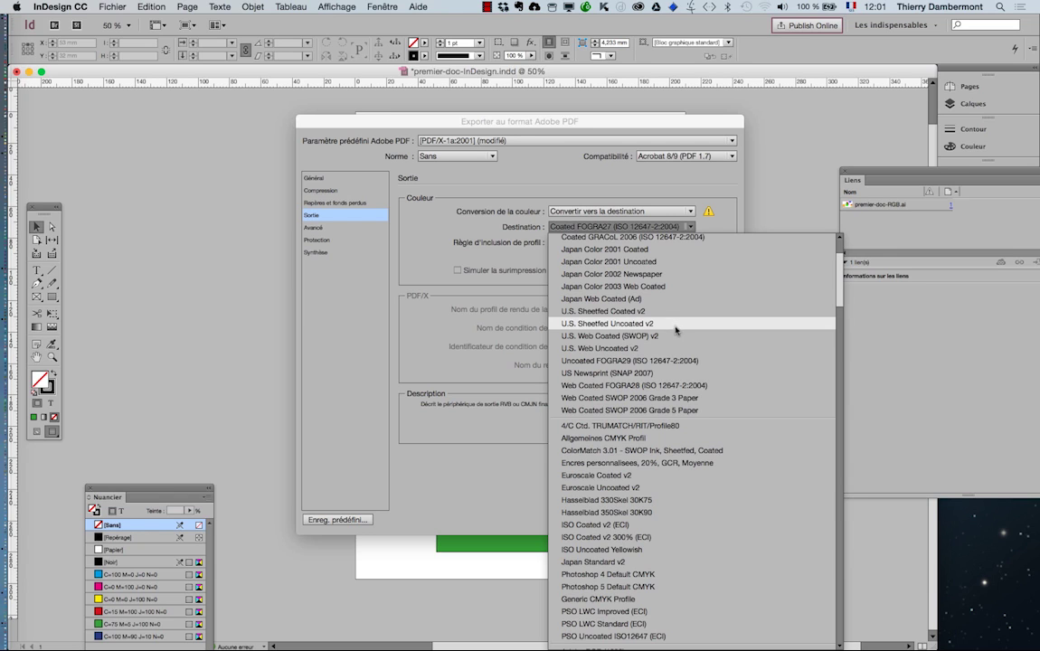
pyautogui.scroll(3, 678, 362)
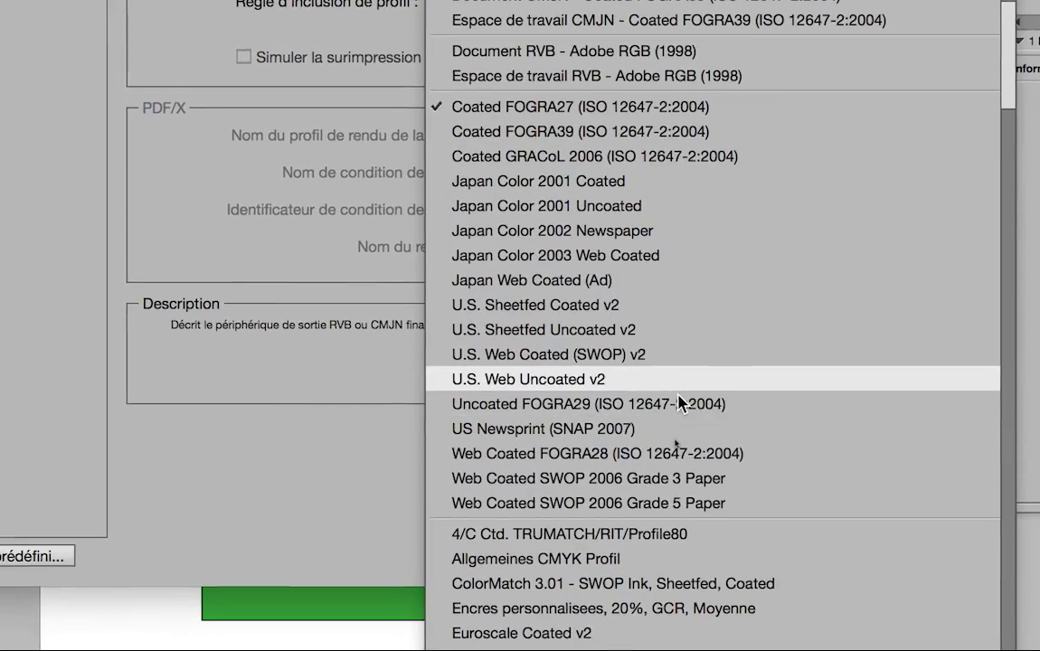
pyautogui.click(678, 404)
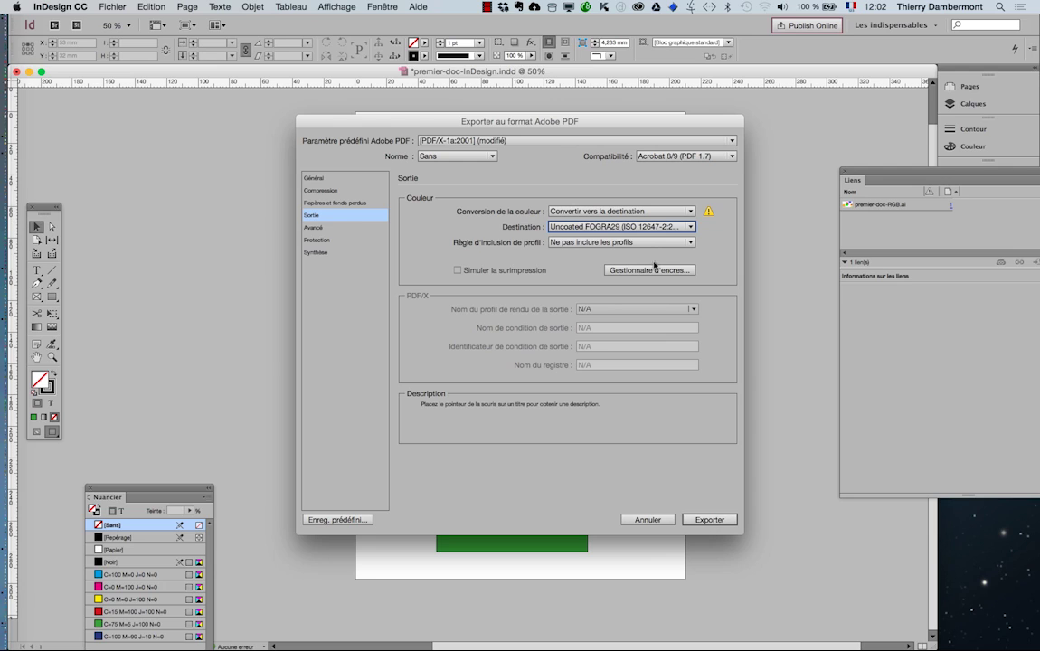
# - Export the PDF with these settings, accepting the transparency blending space mismatch
pyautogui.moveTo(709, 212)
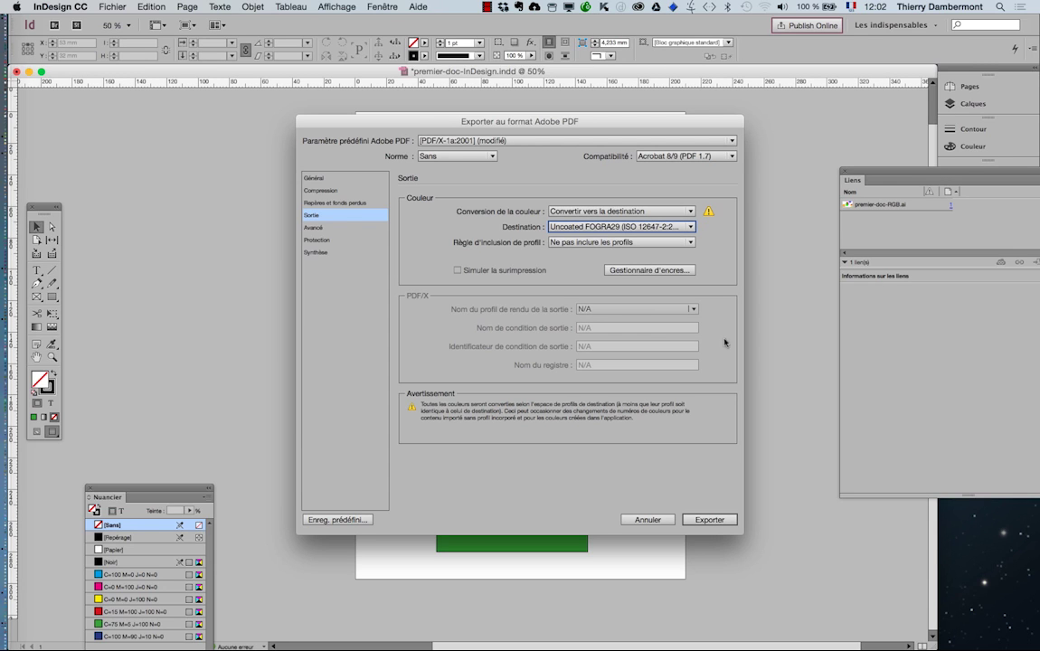
pyautogui.click(720, 520)
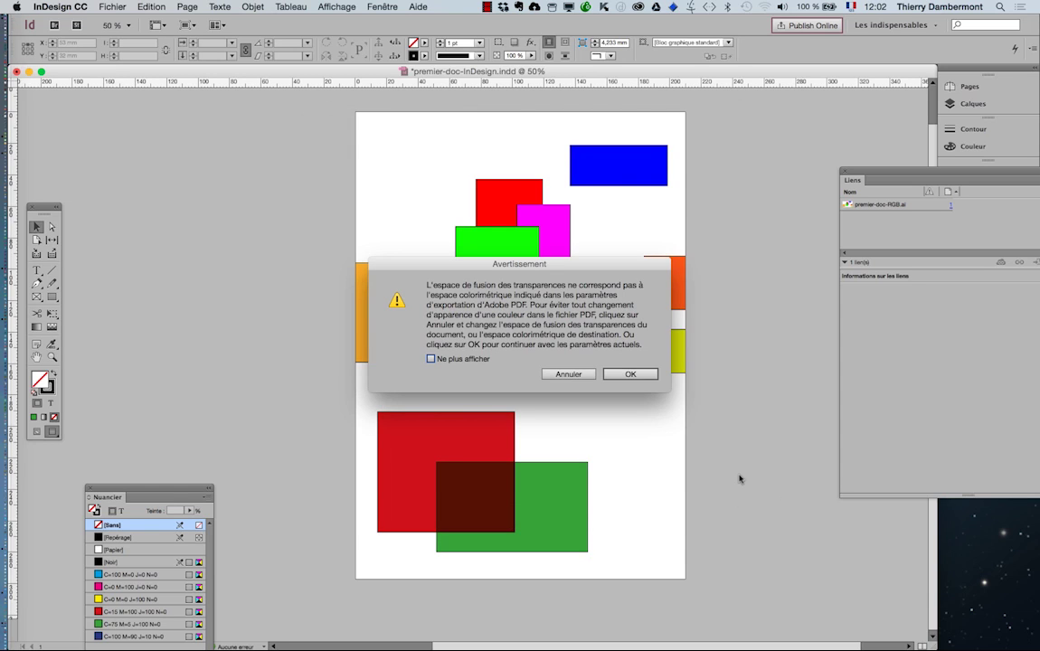
pyautogui.click(631, 375)
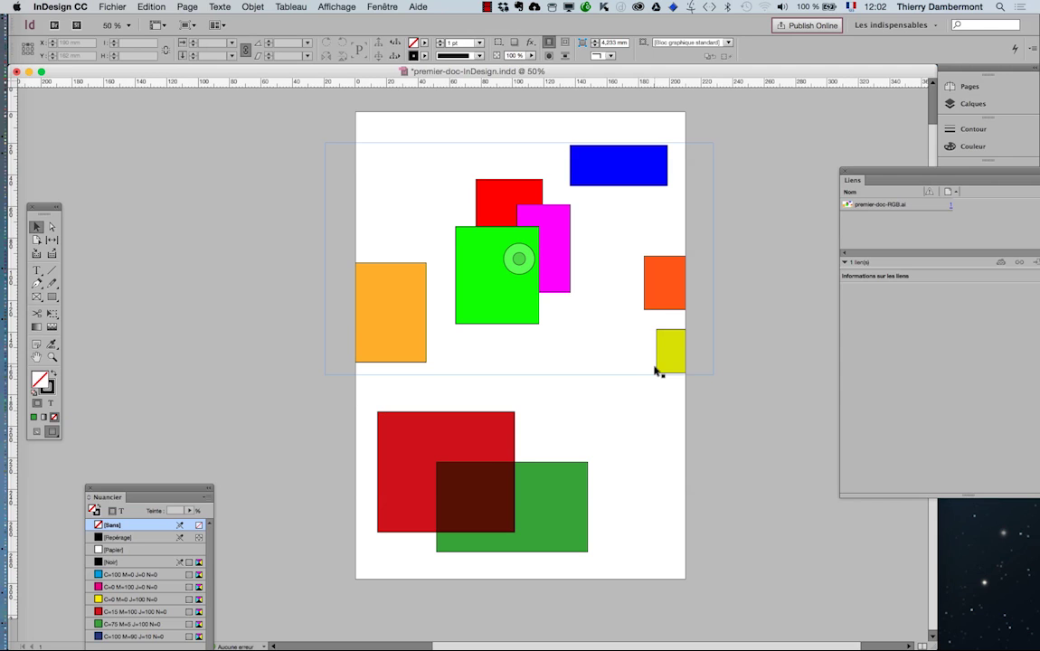
# - Switch to Finder and show the folder "AI avancé jour 1 sur 4" as a list in a new window
pyautogui.press('super+Tab')
pyautogui.press('super+Tab')
pyautogui.press('super+Tab')
pyautogui.press('super+Tab')
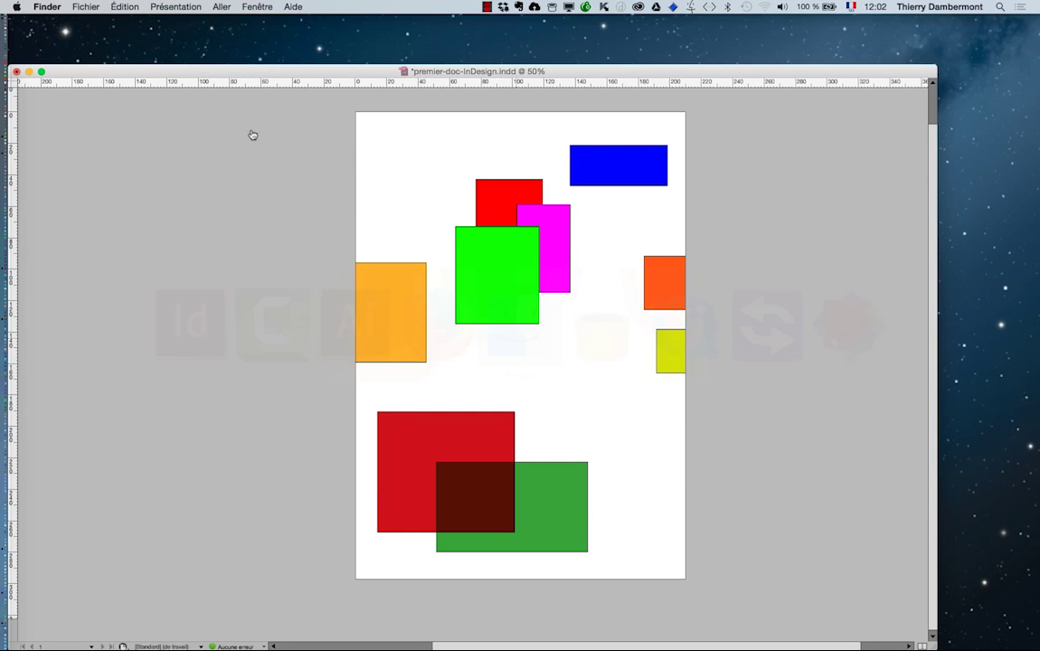
pyautogui.click(83, 6)
pyautogui.click(90, 18)
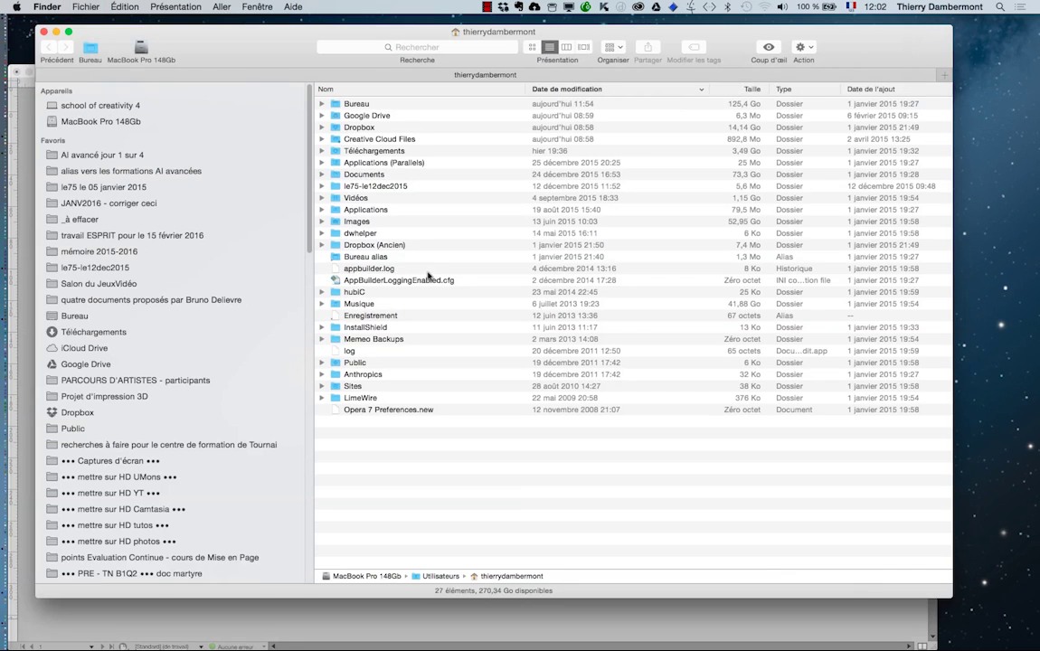
pyautogui.click(94, 156)
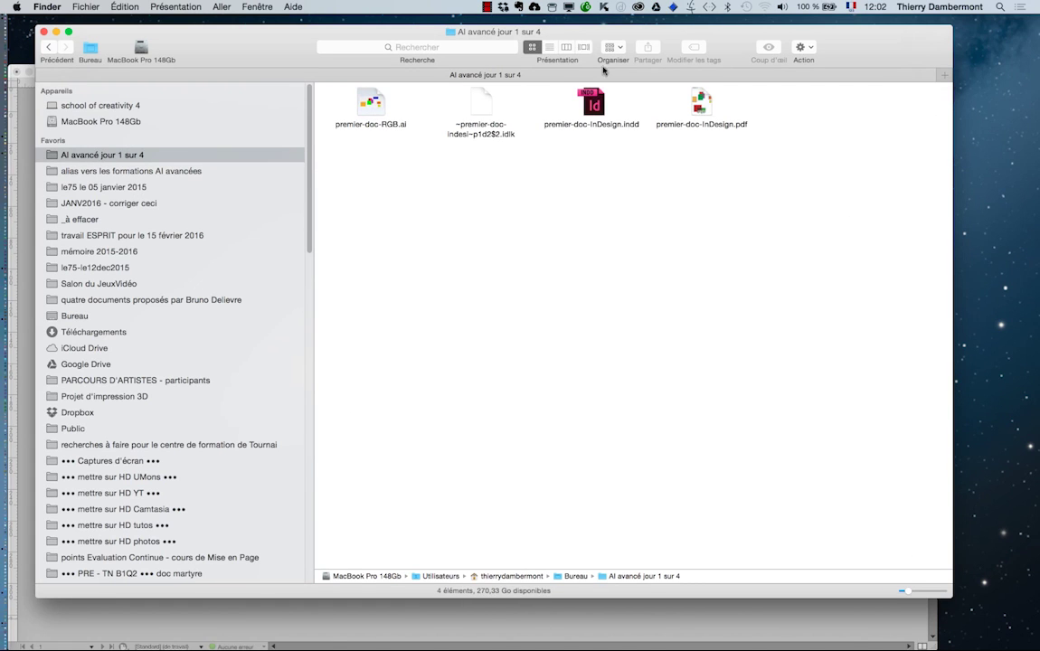
pyautogui.press('super+2')
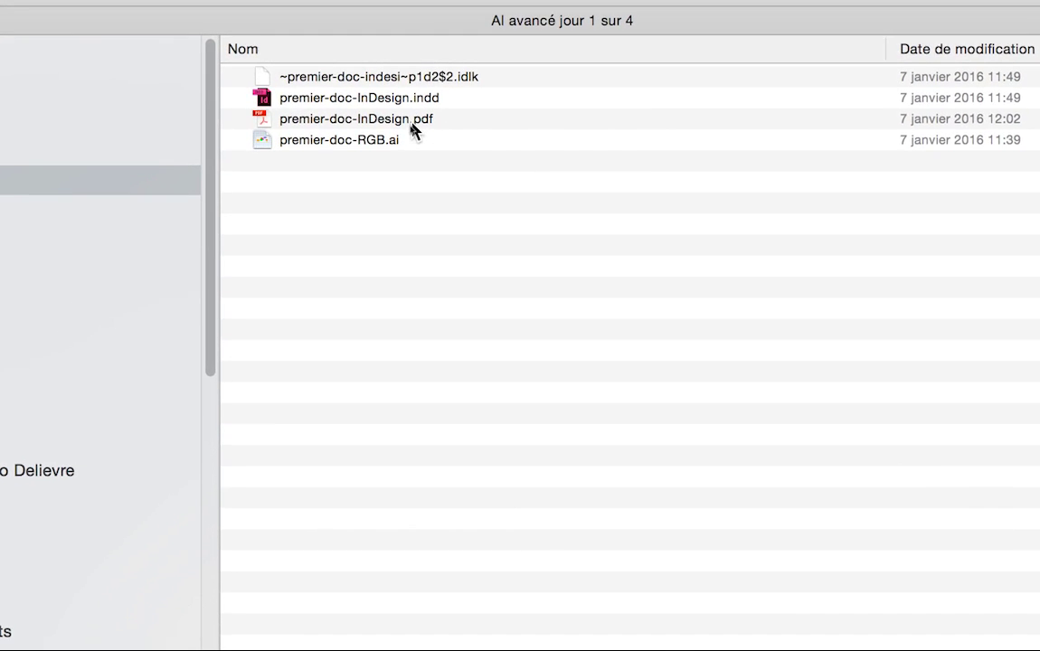
# - Open premier-doc-InDesign.pdf in Acrobat Pro and examine the whole page's colours and printer's marks at 50% zoom
pyautogui.click(413, 126)
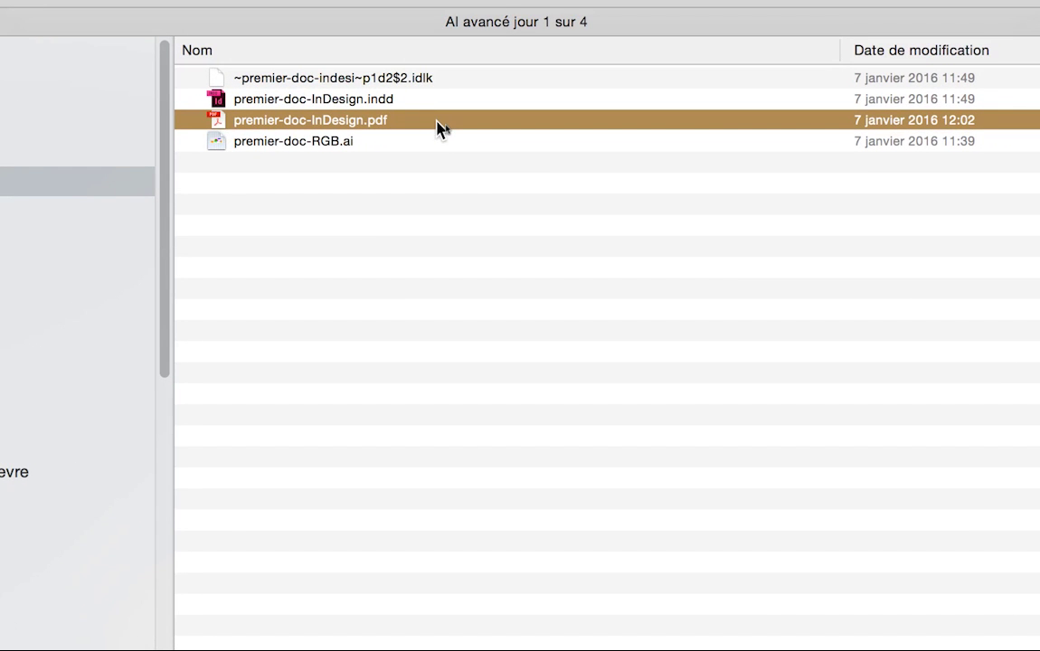
pyautogui.doubleClick(437, 127)
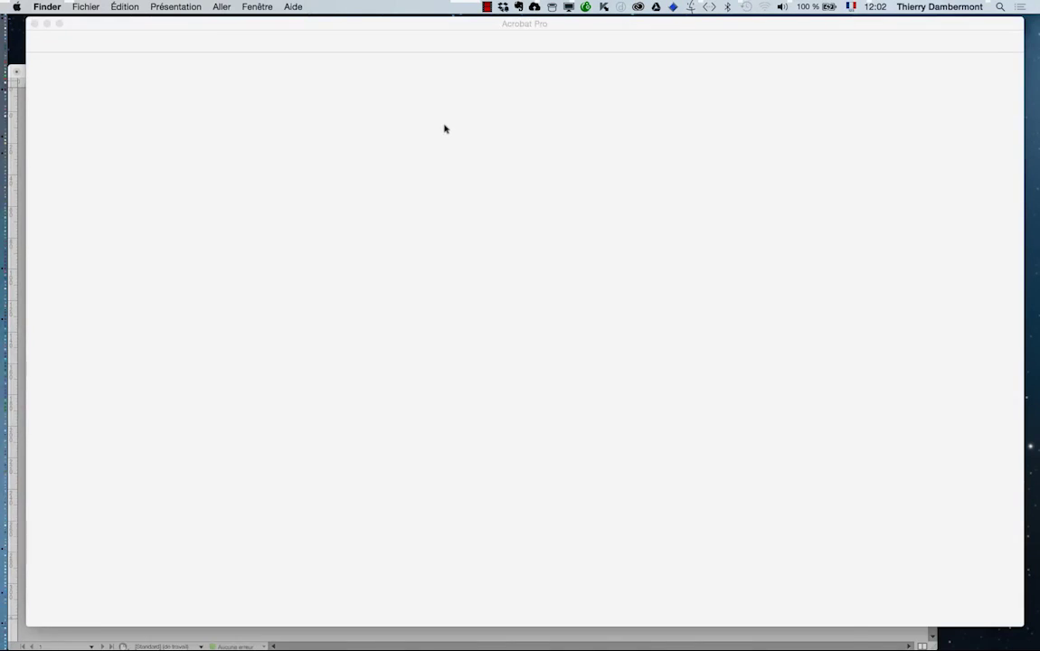
pyautogui.press('super+minus')
pyautogui.press('super+minus')
pyautogui.press('super+minus')
pyautogui.press('super+minus')
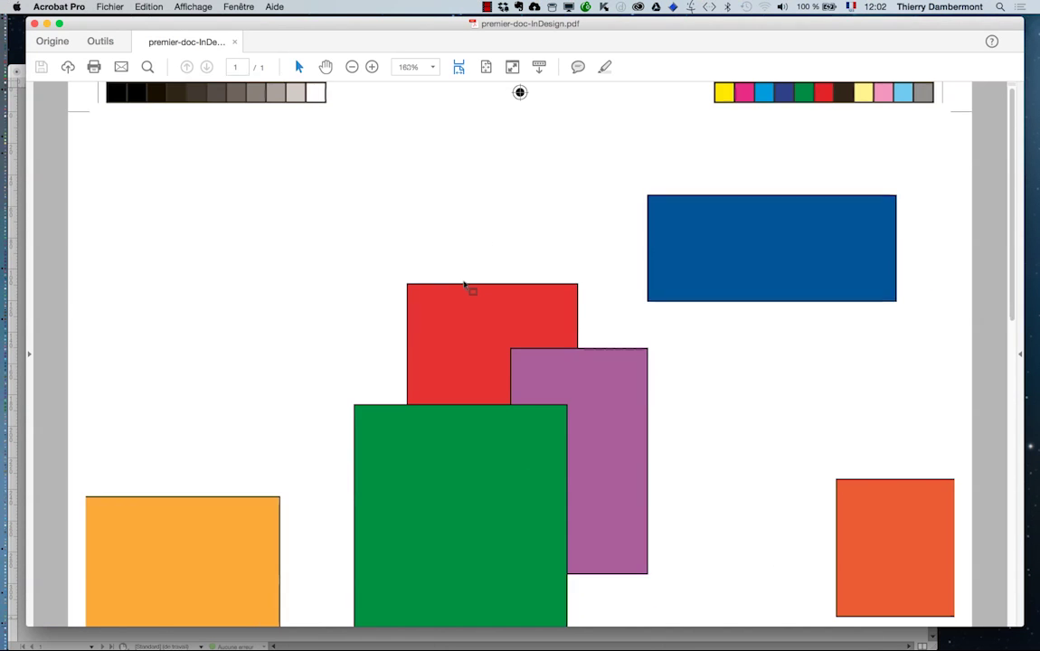
pyautogui.press('super+minus')
pyautogui.press('super+minus')
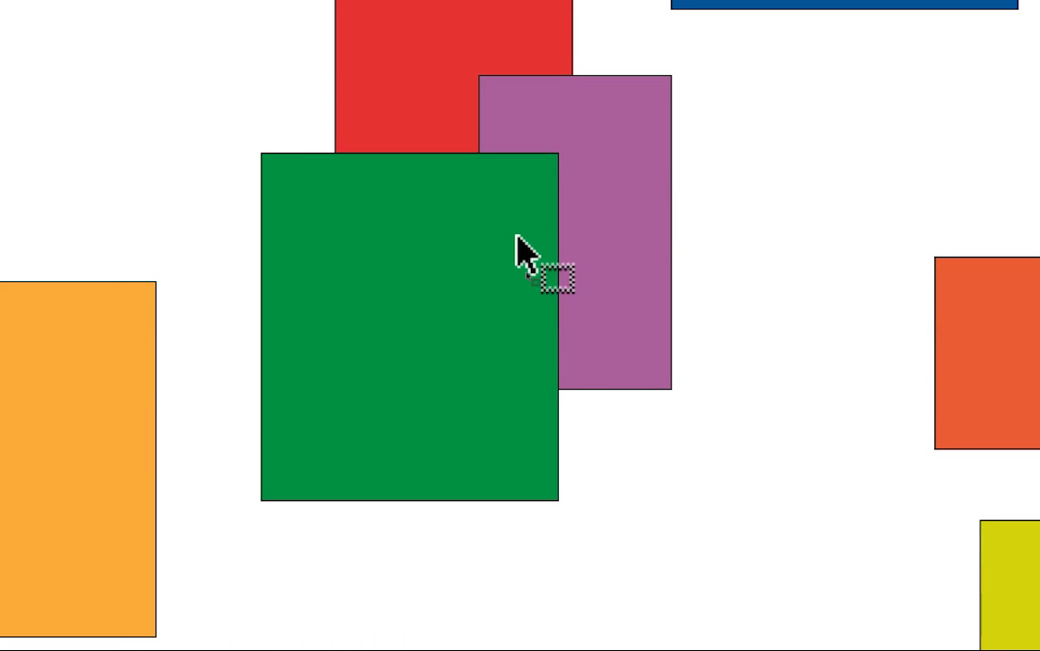
pyautogui.scroll(3, 516, 237)
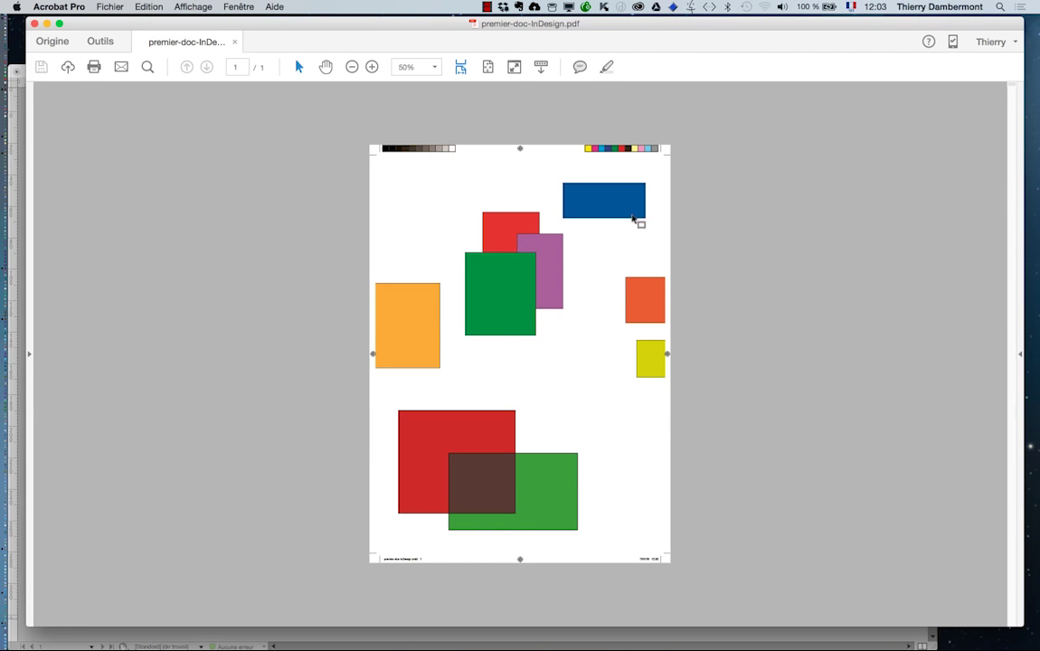
# - Switch to Firefox and search Google Images for "densitometer offset"
pyautogui.moveTo(28, 468)
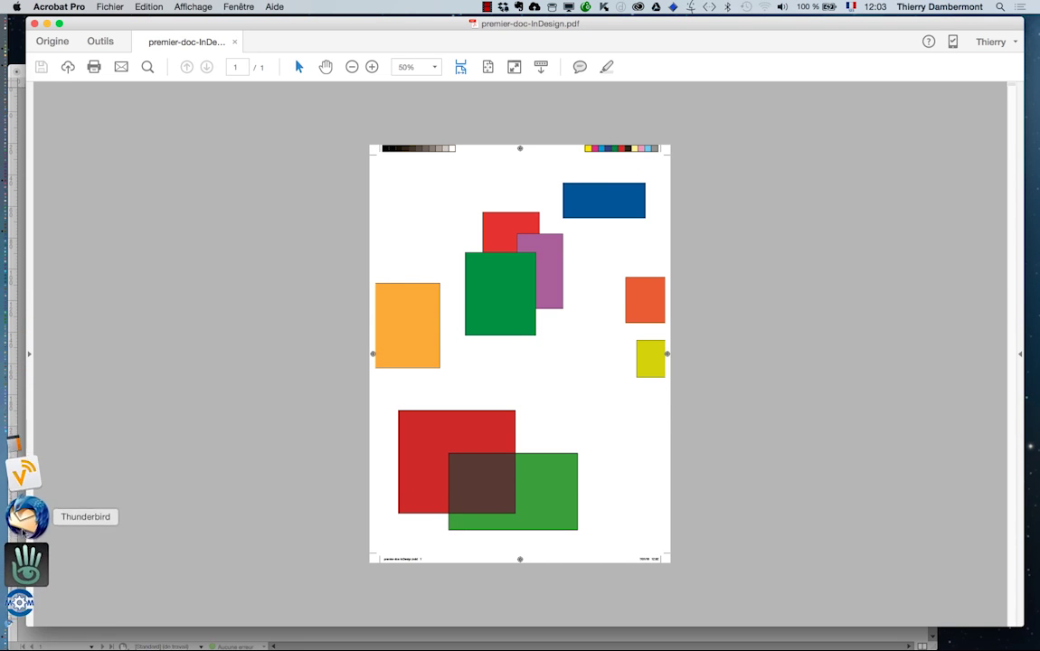
pyautogui.click(27, 549)
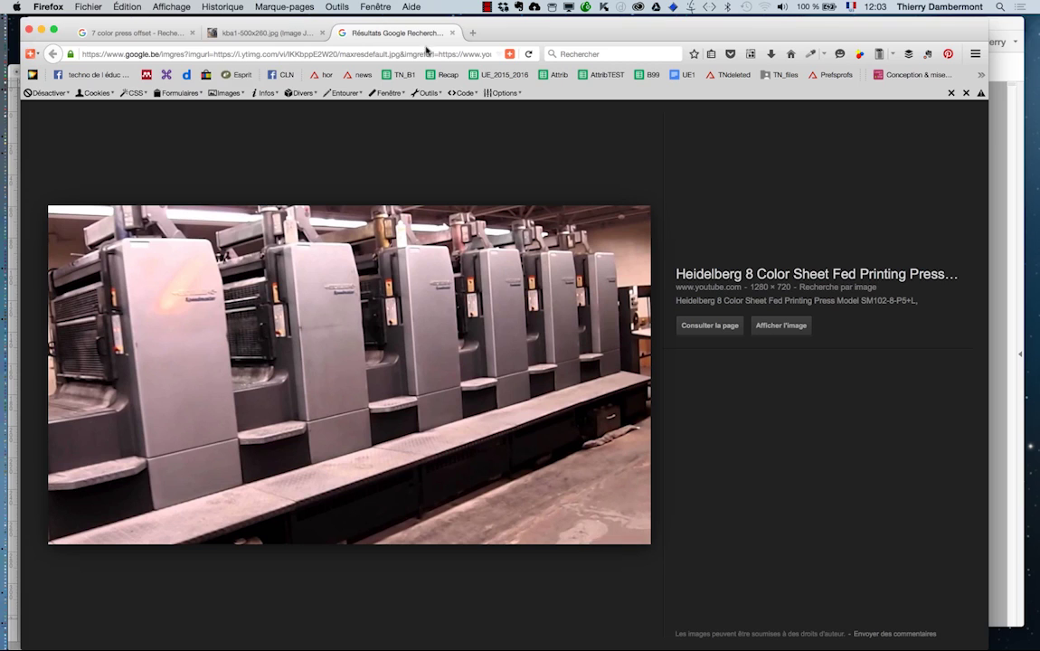
pyautogui.click(575, 55)
pyautogui.write('de')
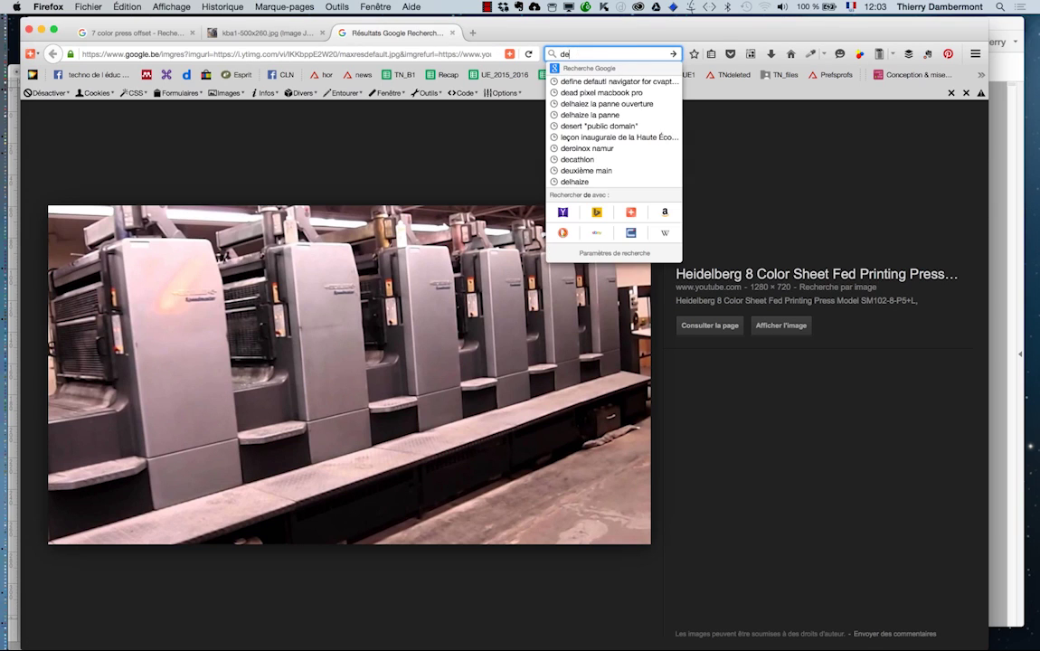
pyautogui.write('nsit')
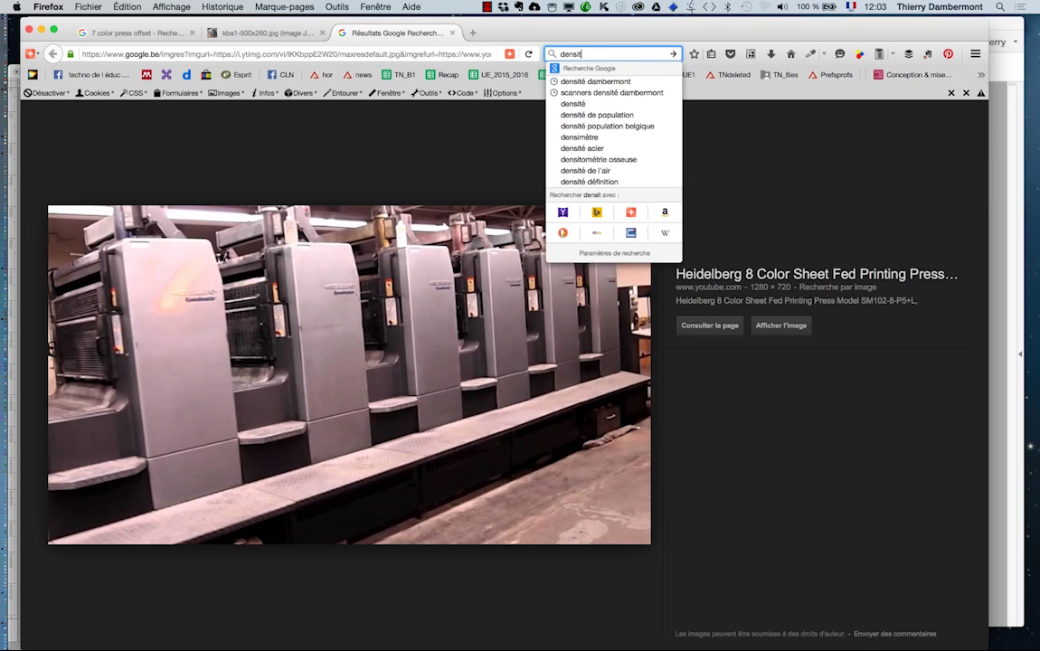
pyautogui.write('ometer offset')
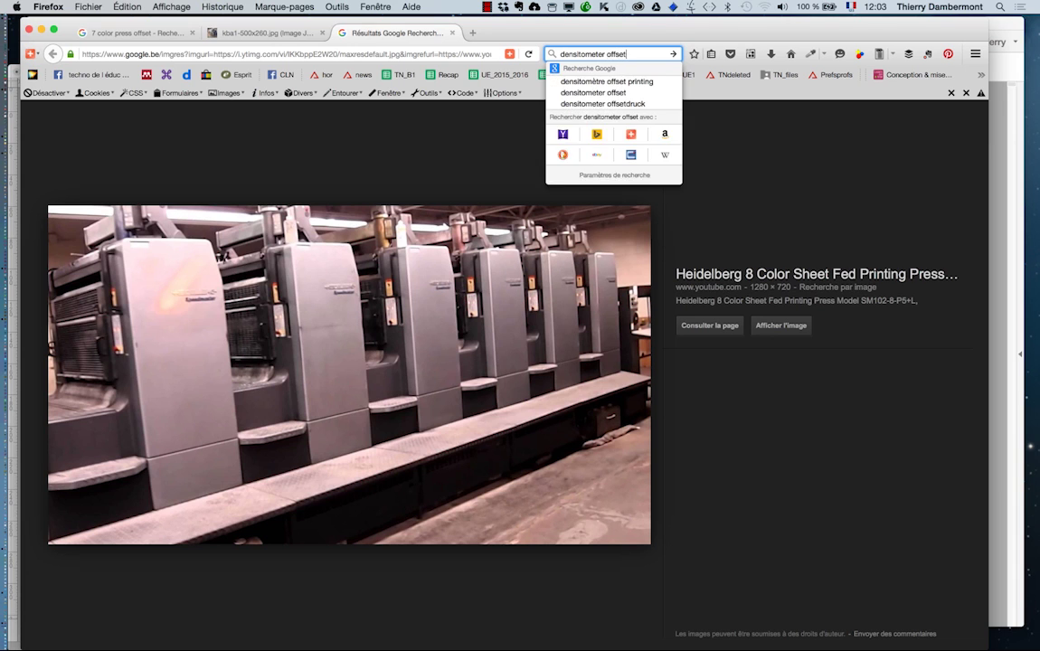
pyautogui.press('Return')
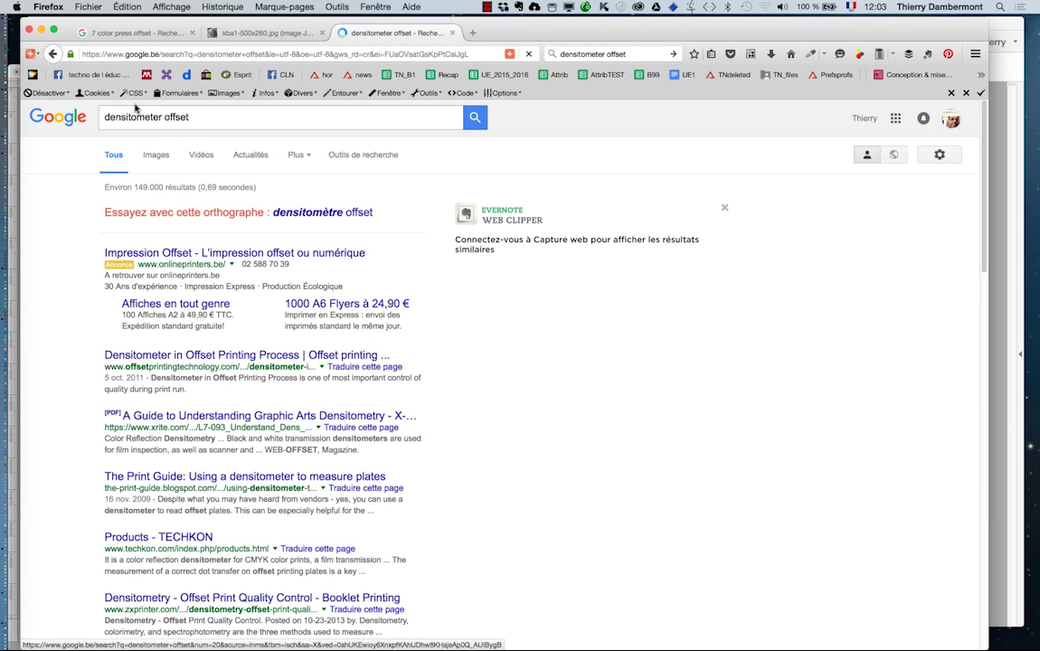
pyautogui.click(155, 155)
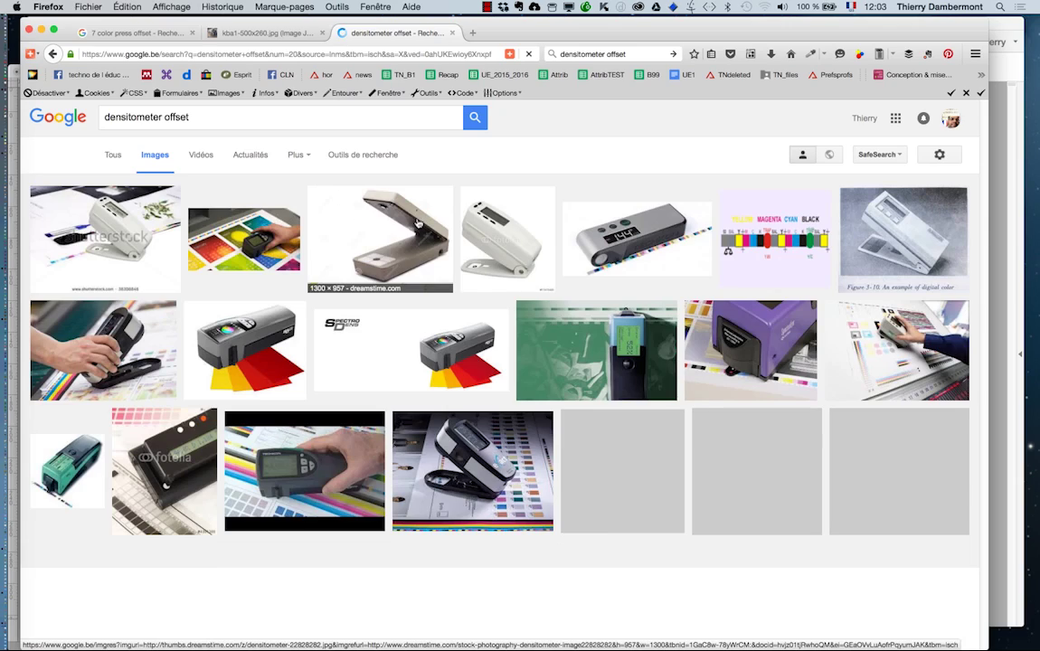
# - Open the TECHKON densitometer picture from the image results as a standalone image in its own tab
pyautogui.middleClick(654, 235)
pyautogui.click(509, 33)
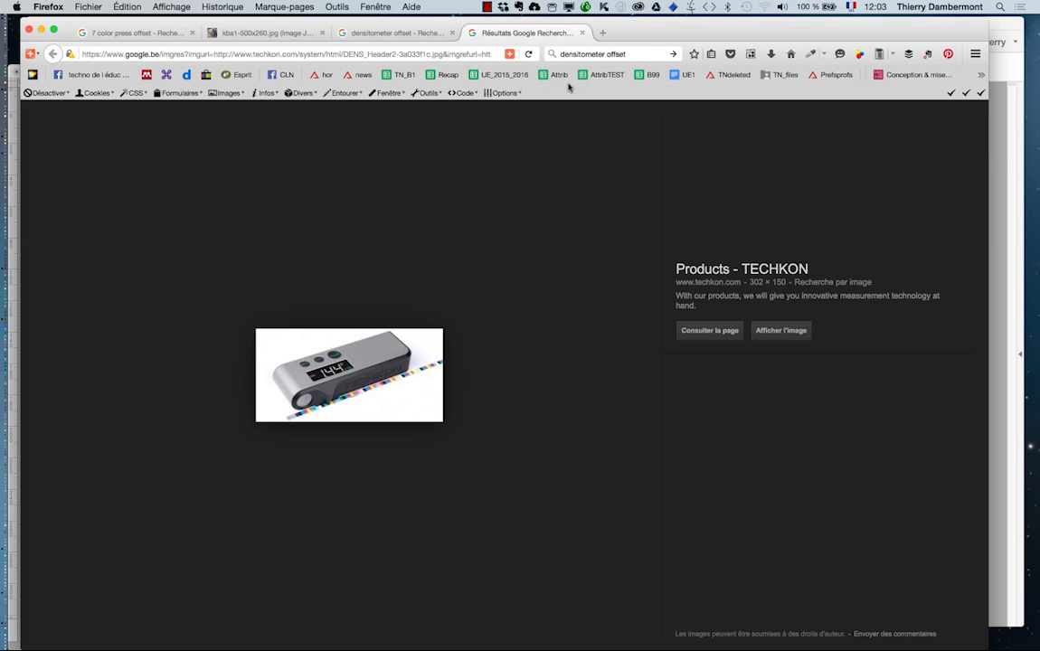
pyautogui.click(810, 331)
# - From the image results, open the offsetprintingtechnology.com picture of a densitometer held on a printed sheet as a standalone image
pyautogui.click(372, 33)
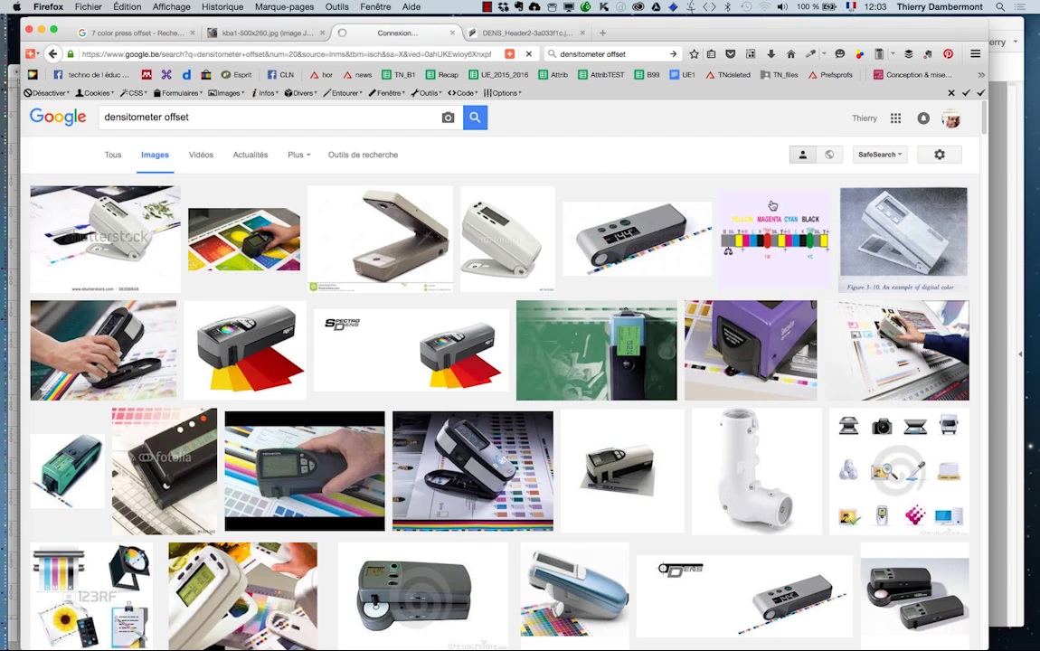
pyautogui.click(515, 32)
pyautogui.click(785, 327)
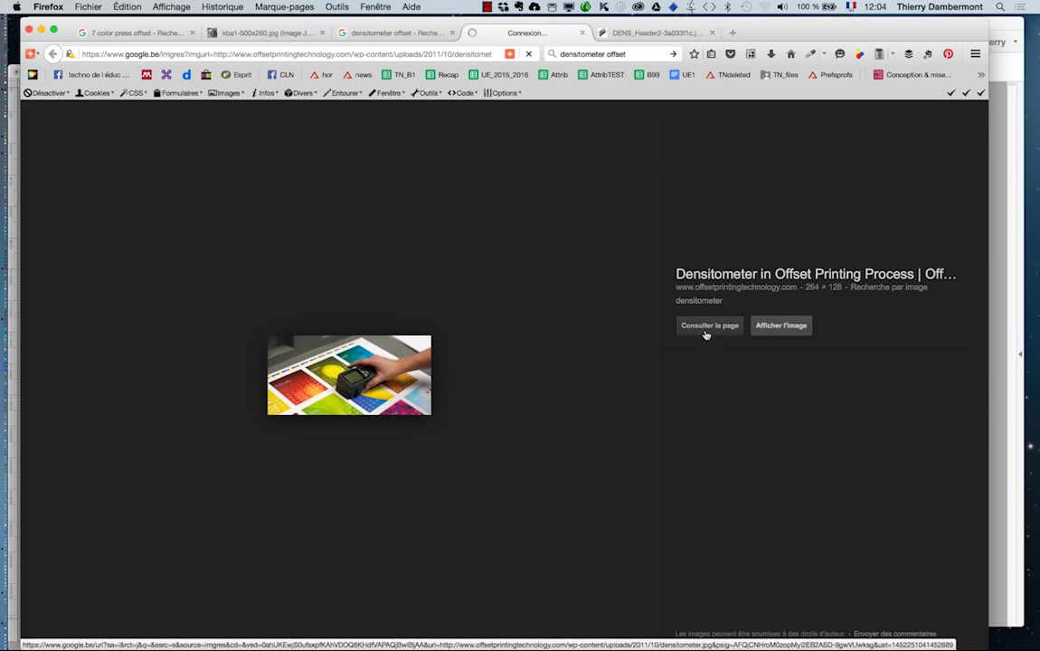
# - Enlarge densitometer.jpg to examine the device on the printed sheet and the colour bar along its edge
pyautogui.press('super+plus')
pyautogui.press('super+plus')
pyautogui.press('super+plus')
pyautogui.press('super+plus')
pyautogui.press('super+plus')
pyautogui.press('super+plus')
pyautogui.press('super+plus')
pyautogui.press('super+plus')
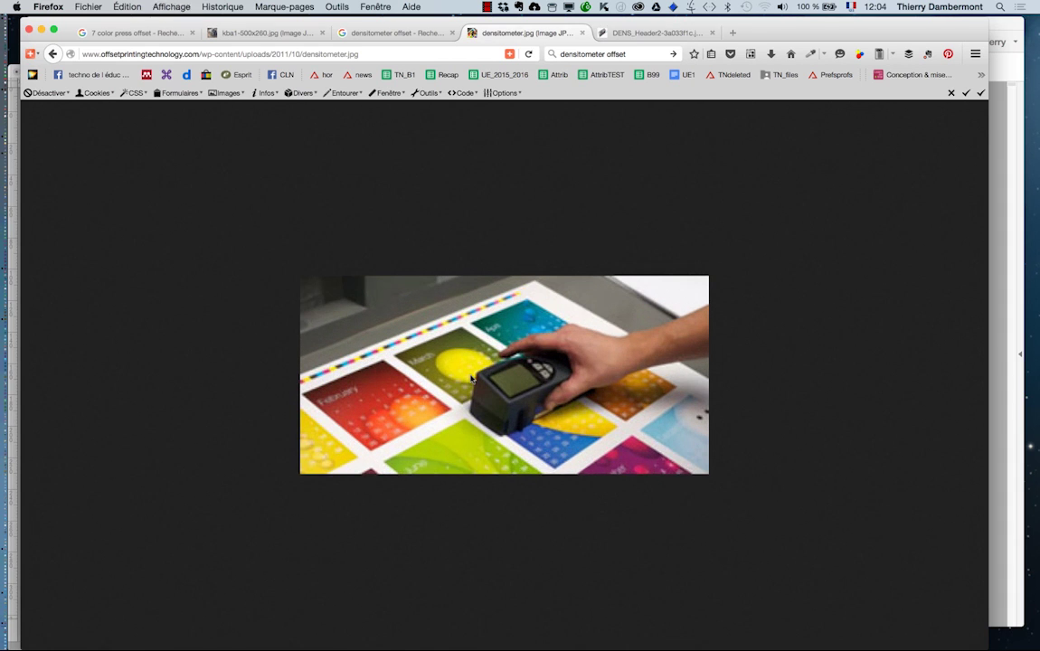
pyautogui.press('super+plus')
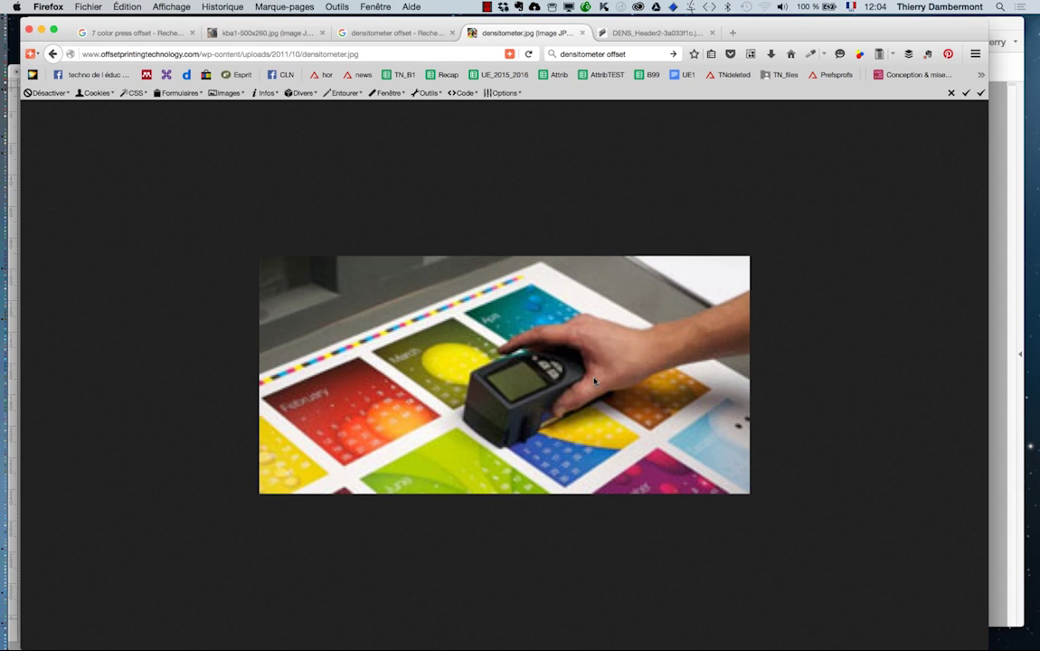
# - Bring up the standalone TECHKON image and enlarge it to examine the densitometer on the colour control strip
pyautogui.click(652, 34)
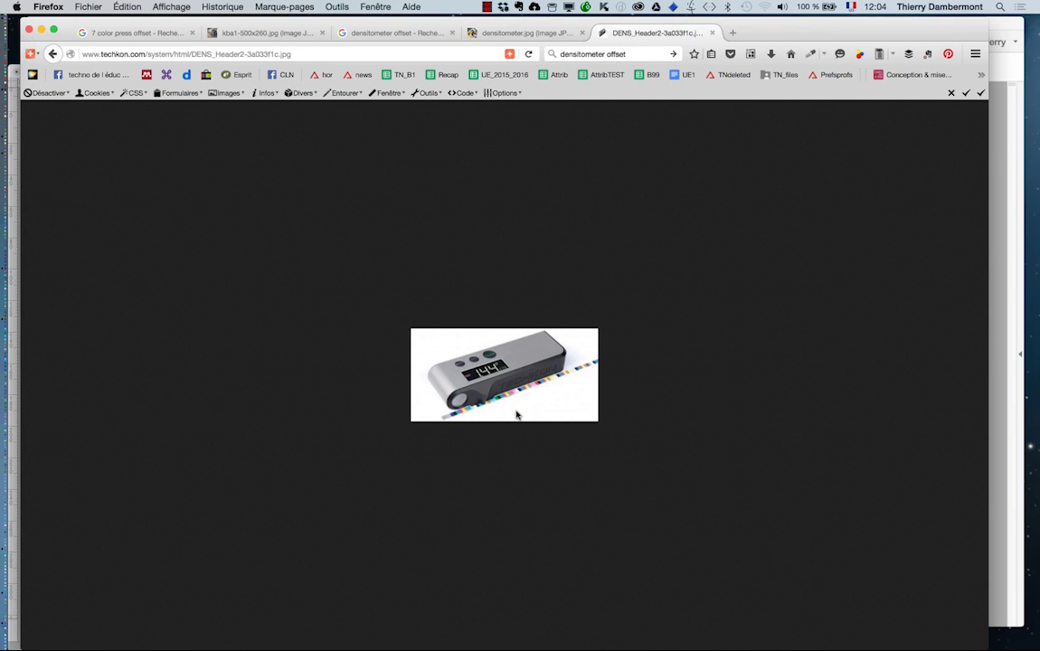
pyautogui.press('super+plus')
pyautogui.press('super+plus')
pyautogui.press('super+plus')
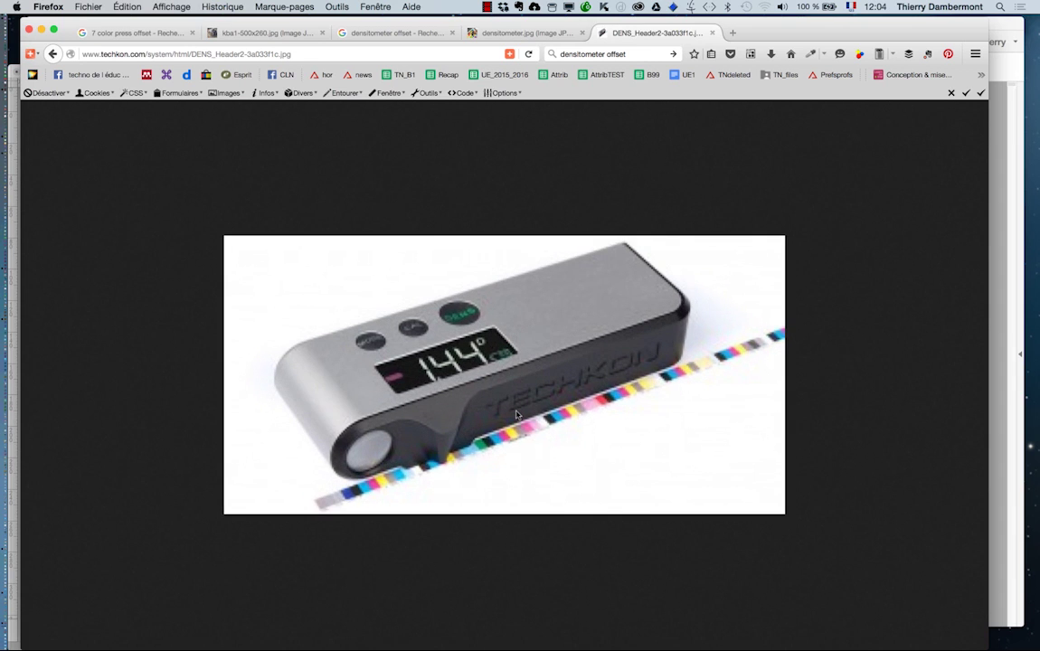